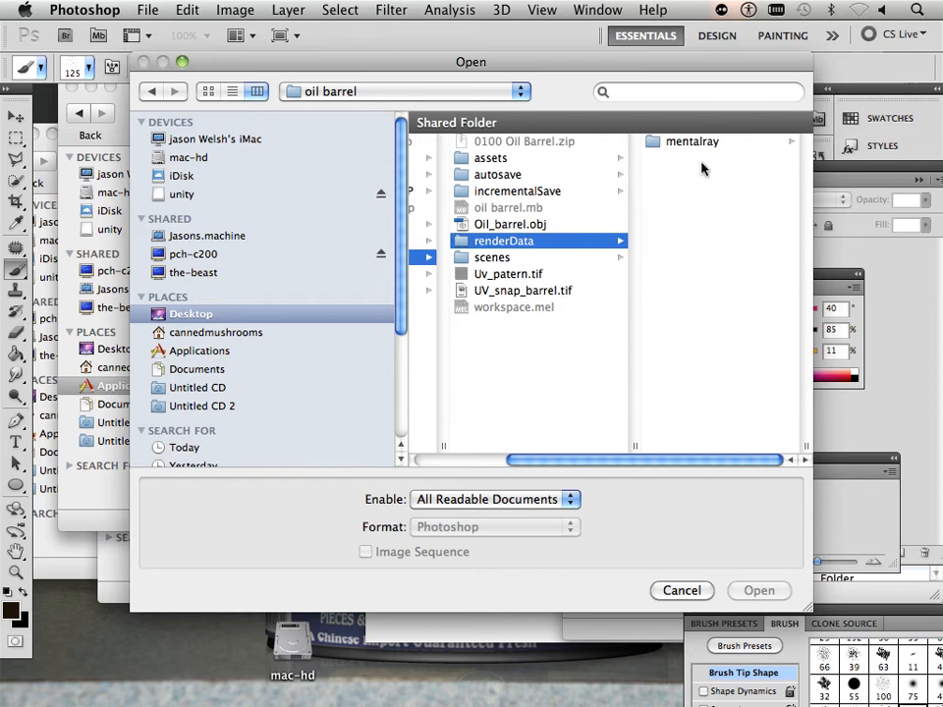
- Open oil_barrel_occ.tif from the mentalray lightMap folder in renderData and enlarge its document window
left_click(688, 144)
left_click(694, 154)
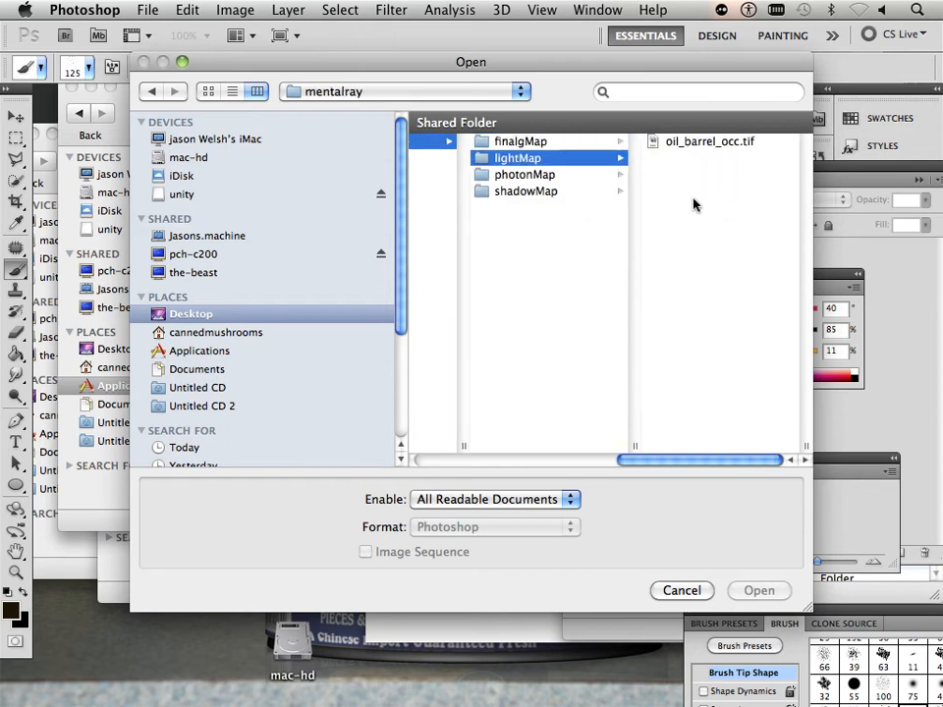
left_click(685, 144)
left_click(757, 590)
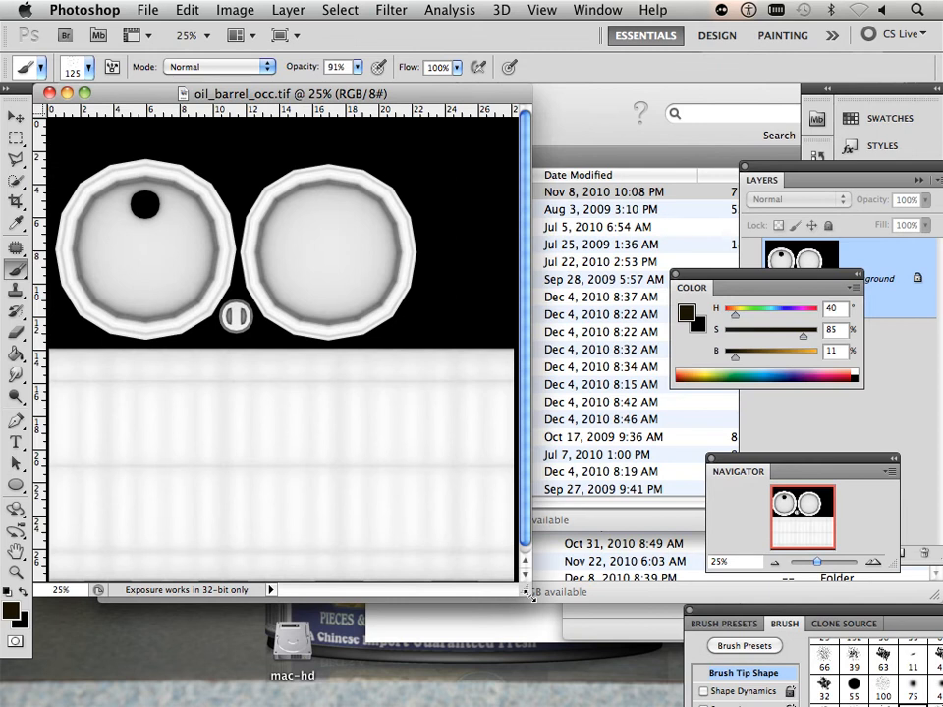
left_click(85, 93)
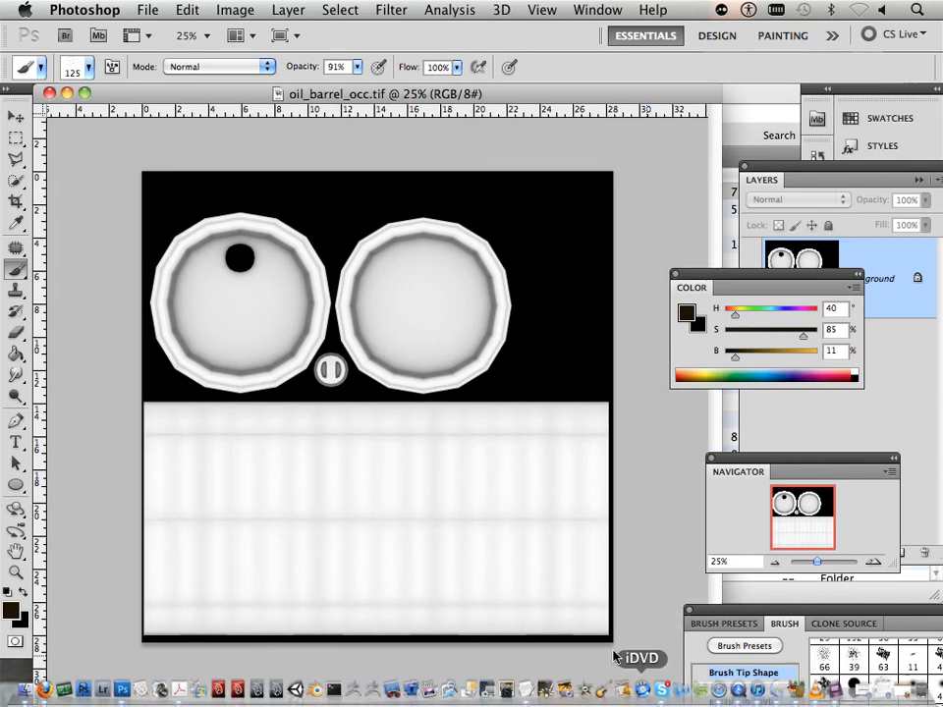
- Create a new 128 x 128 pixel RGB document at 72 pixels/inch with a white background
left_click(144, 9)
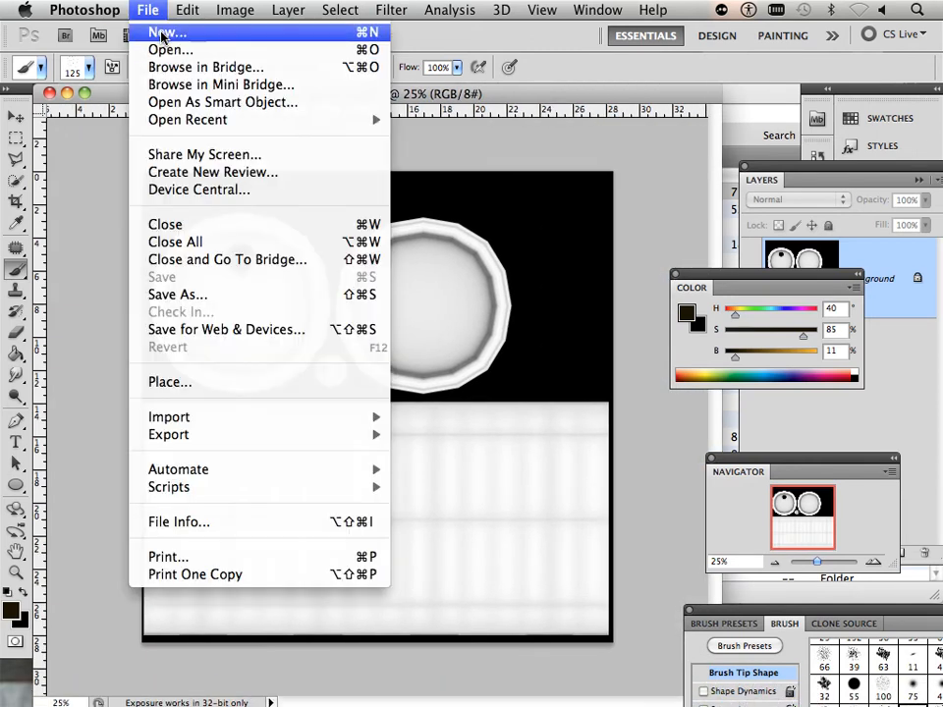
left_click(158, 30)
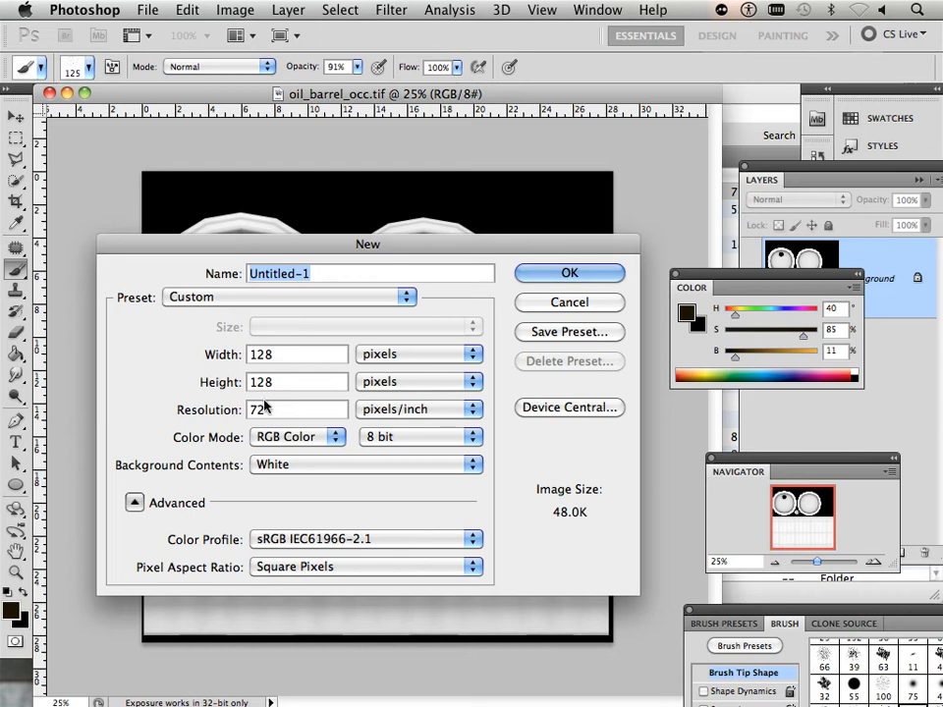
left_click(525, 302)
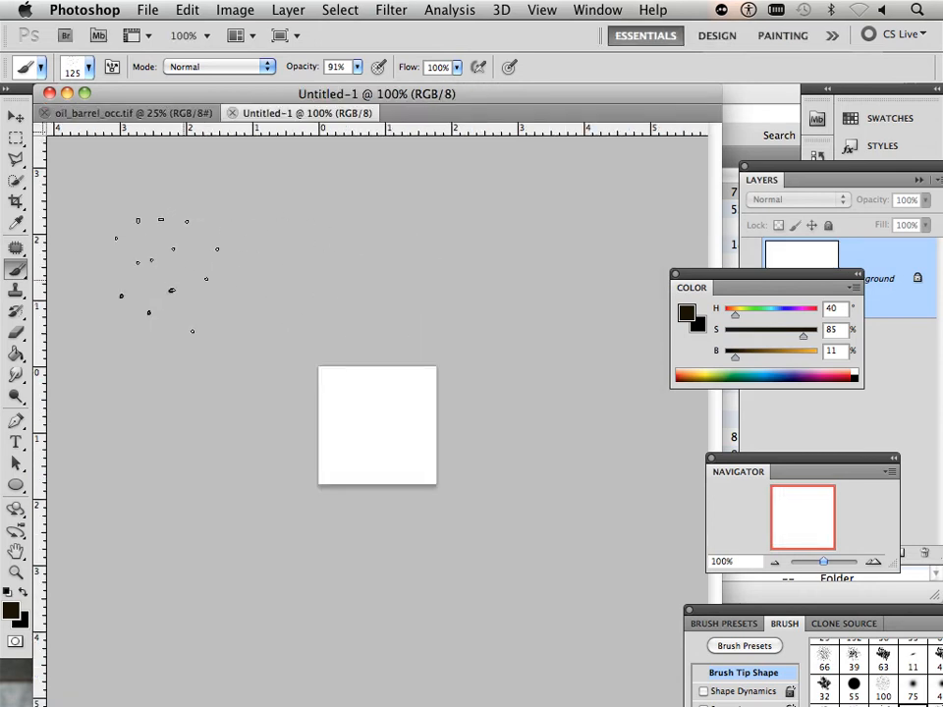
left_click(88, 68)
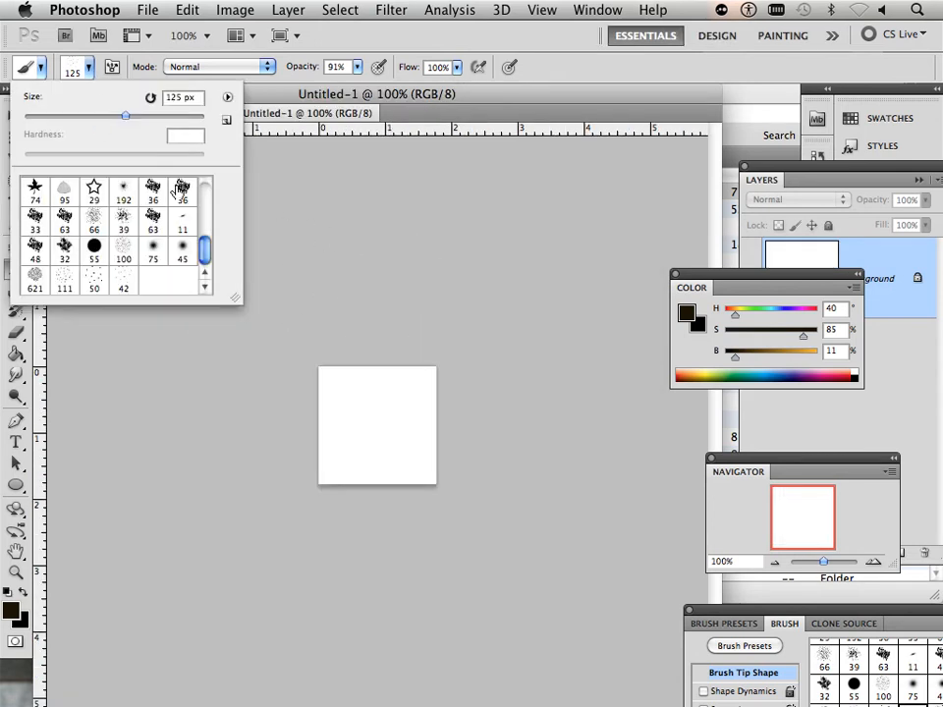
left_click_drag(206, 249, 203, 175)
left_click(185, 190)
left_click(315, 235)
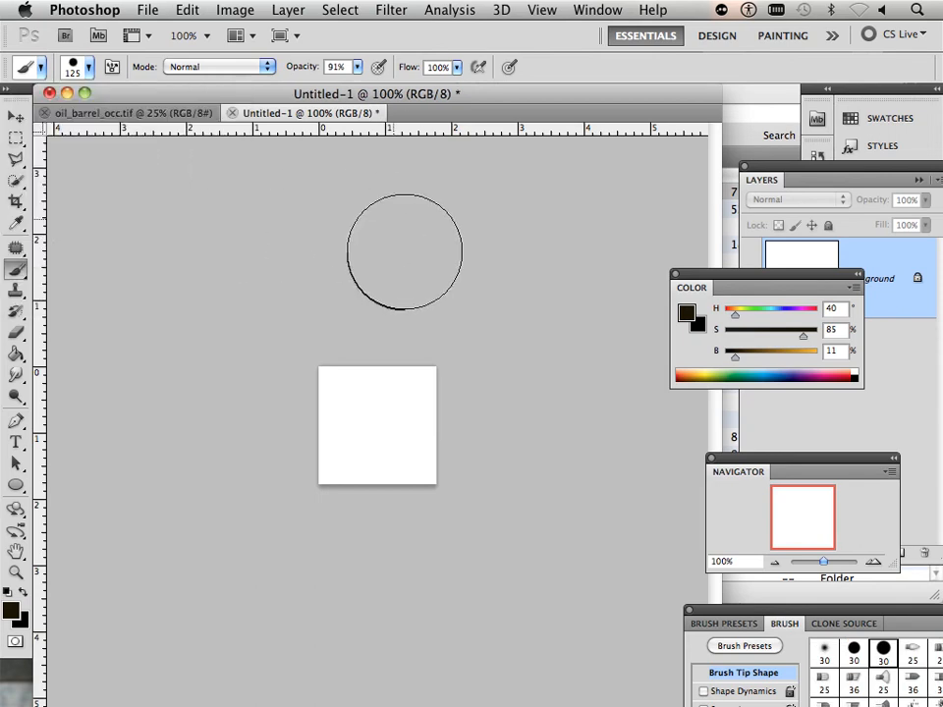
- Scatter small irregularly spaced dots over the middle of the white canvas using the Pencil tool with a 1 px tip
left_click_drag(24, 275, 36, 284)
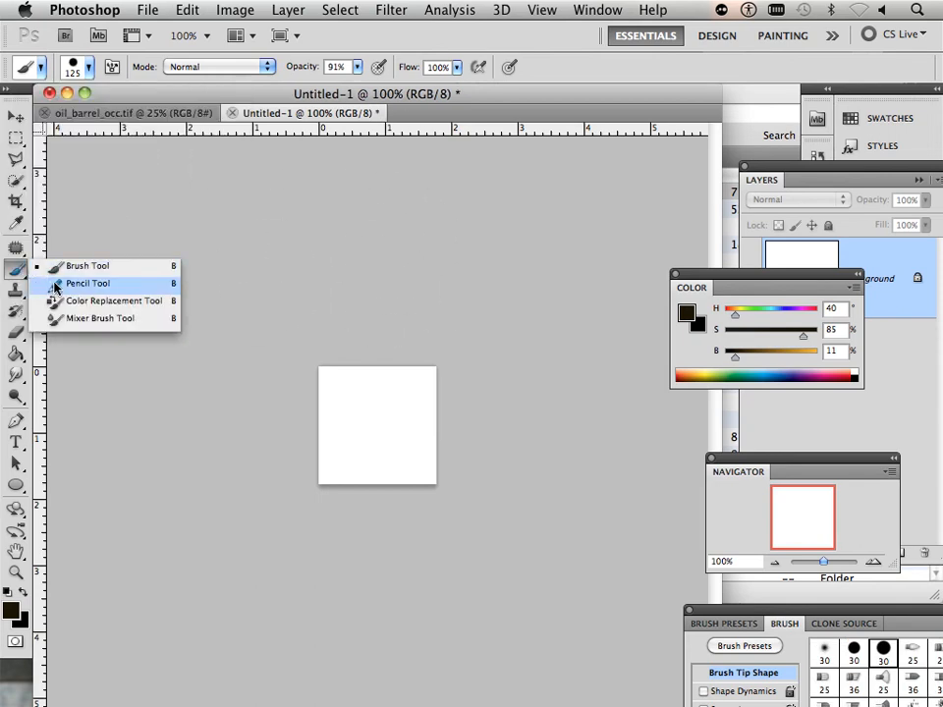
left_click(59, 284)
left_click(90, 67)
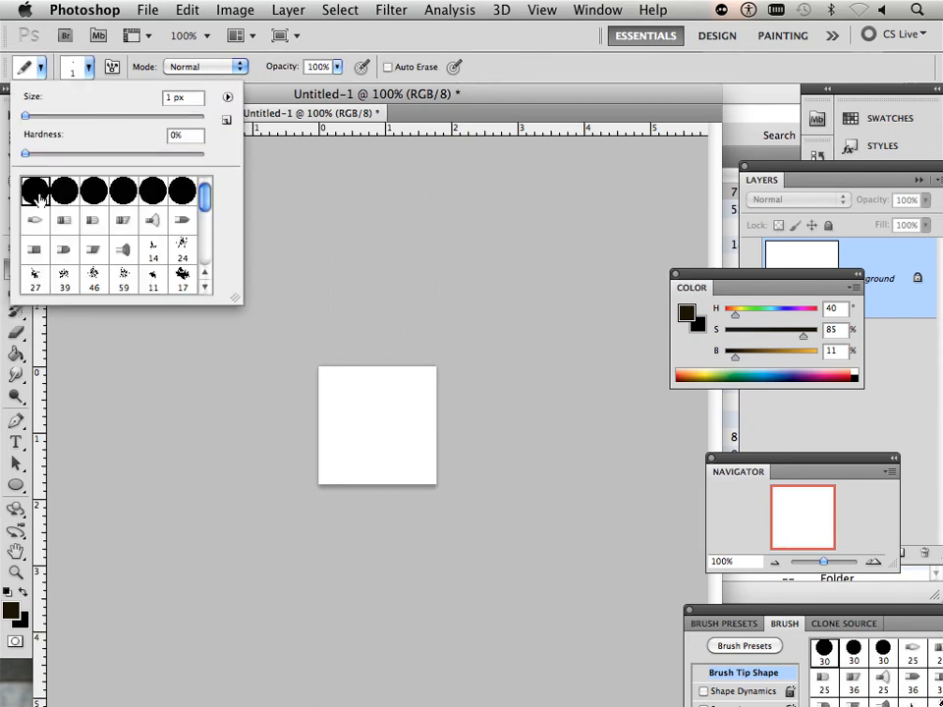
left_click(149, 365)
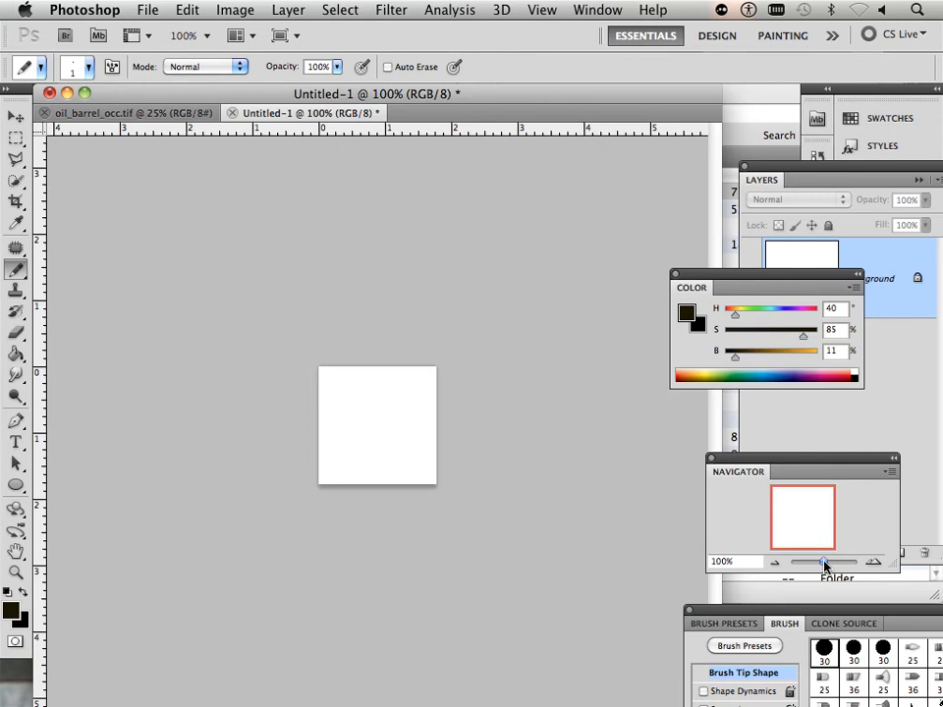
left_click_drag(811, 568, 833, 567)
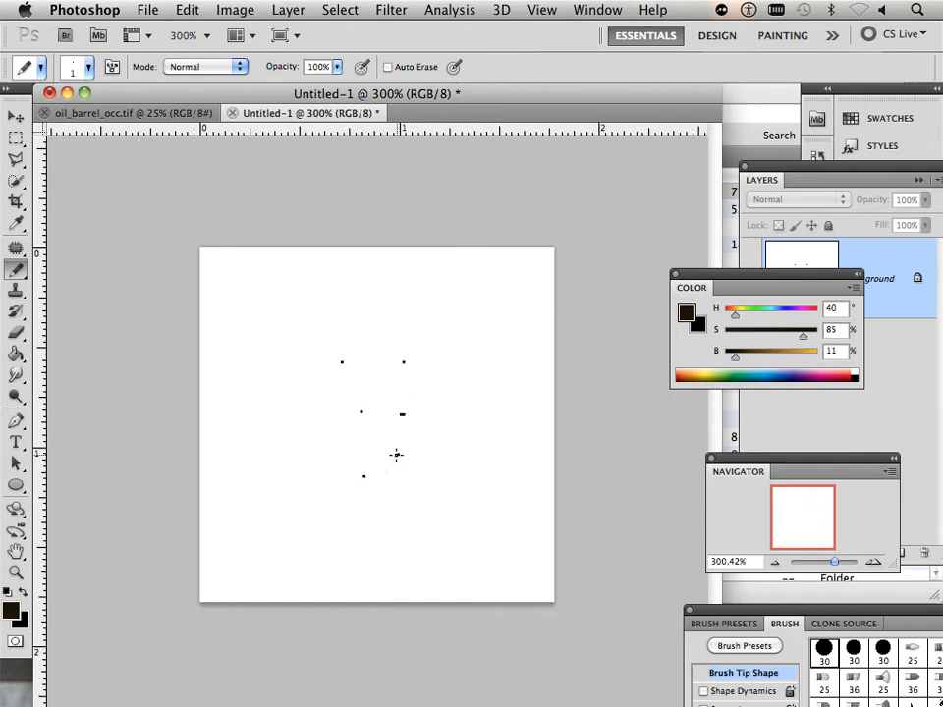
left_click(422, 393)
left_click(376, 348)
left_click(442, 386)
left_click(417, 336)
left_click(347, 330)
left_click(334, 488)
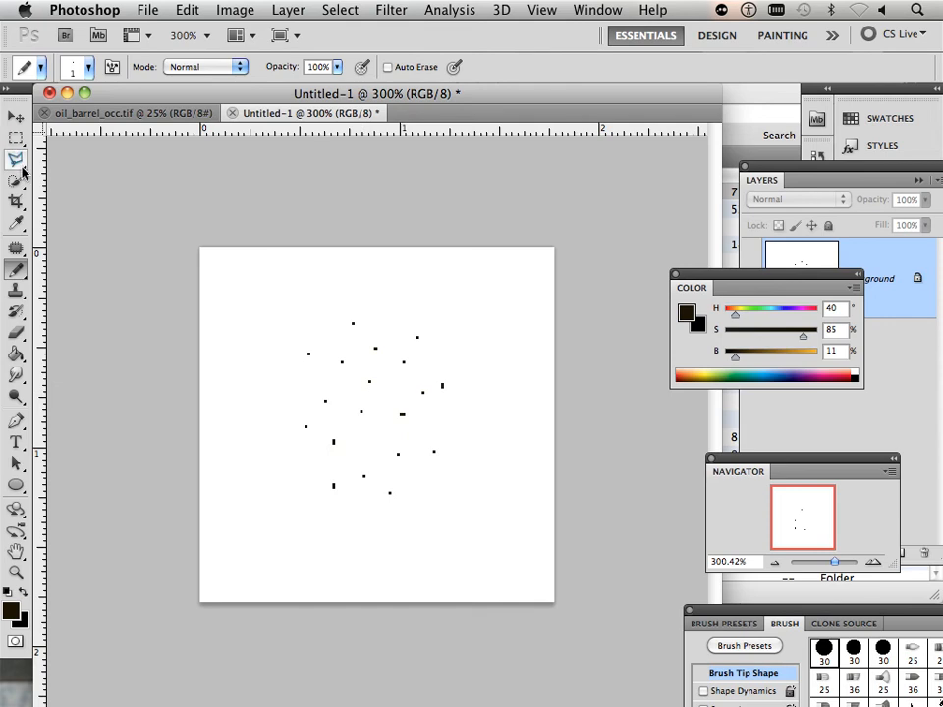
- Select the whole dotted canvas with the Rectangular Marquee and define it as a brush preset named pixels
left_click(16, 137)
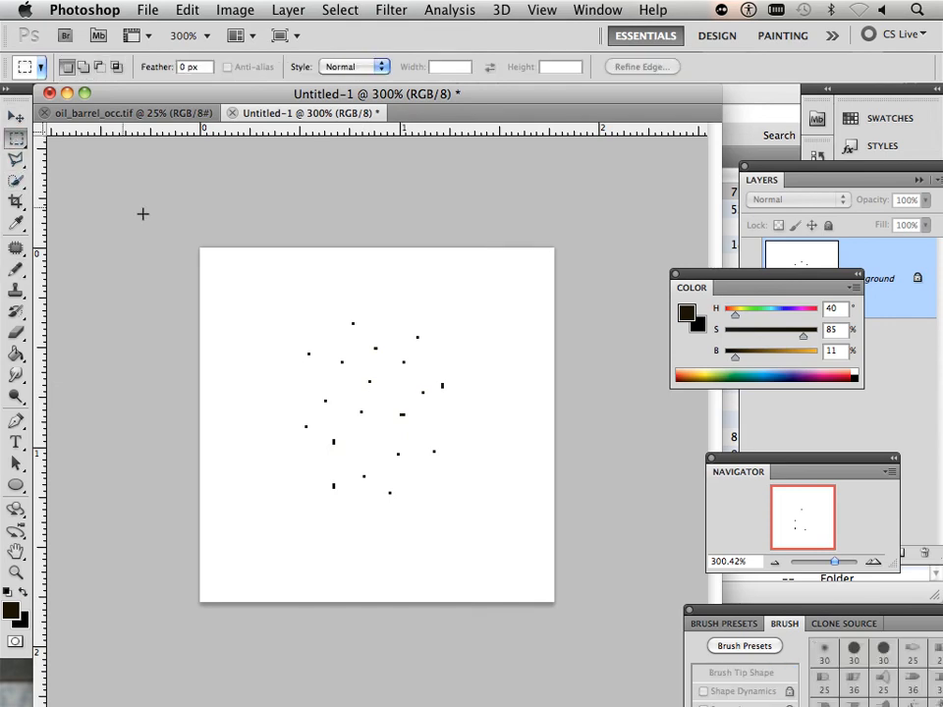
left_click_drag(142, 213, 599, 639)
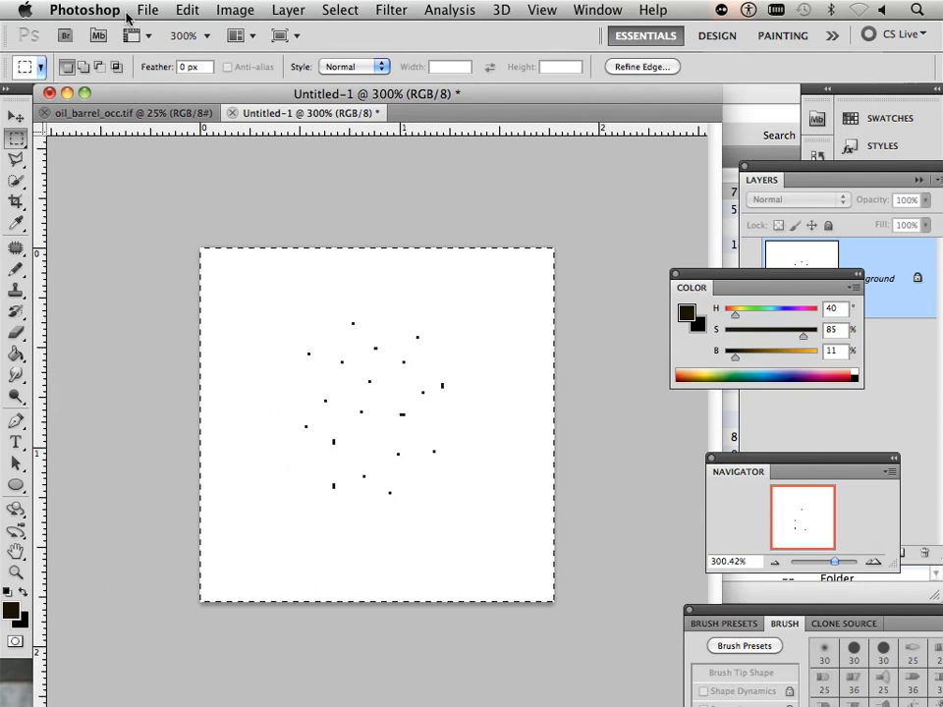
left_click(188, 11)
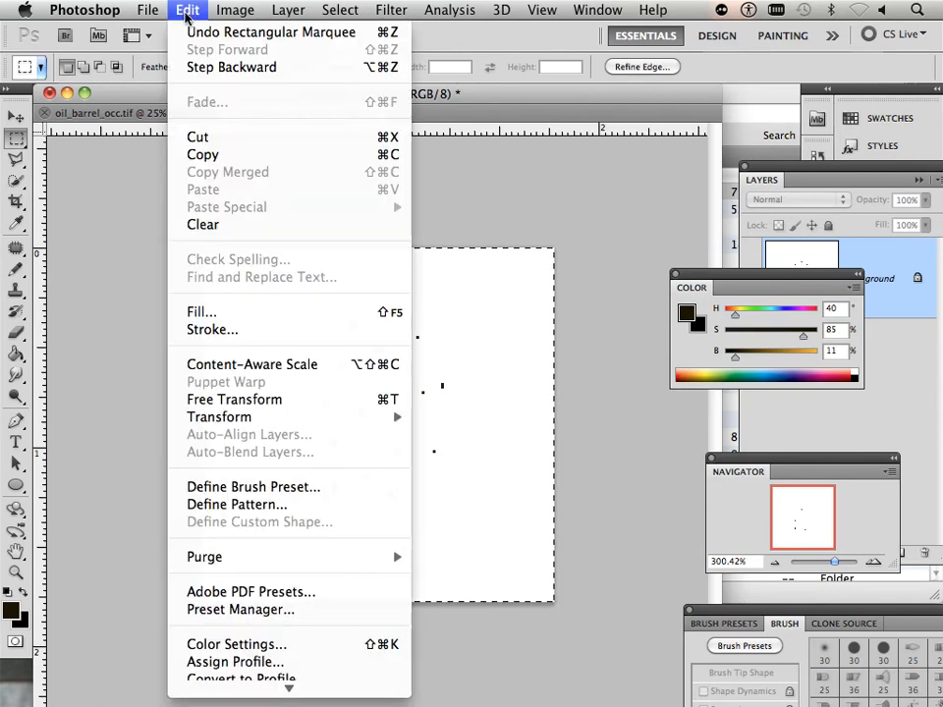
left_click(269, 488)
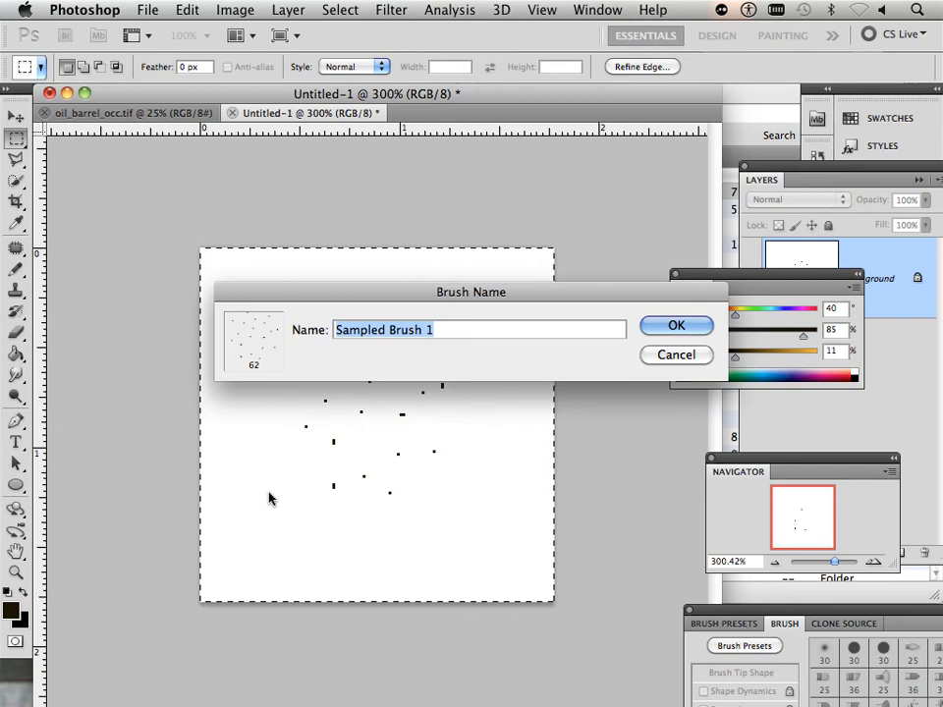
type("pi")
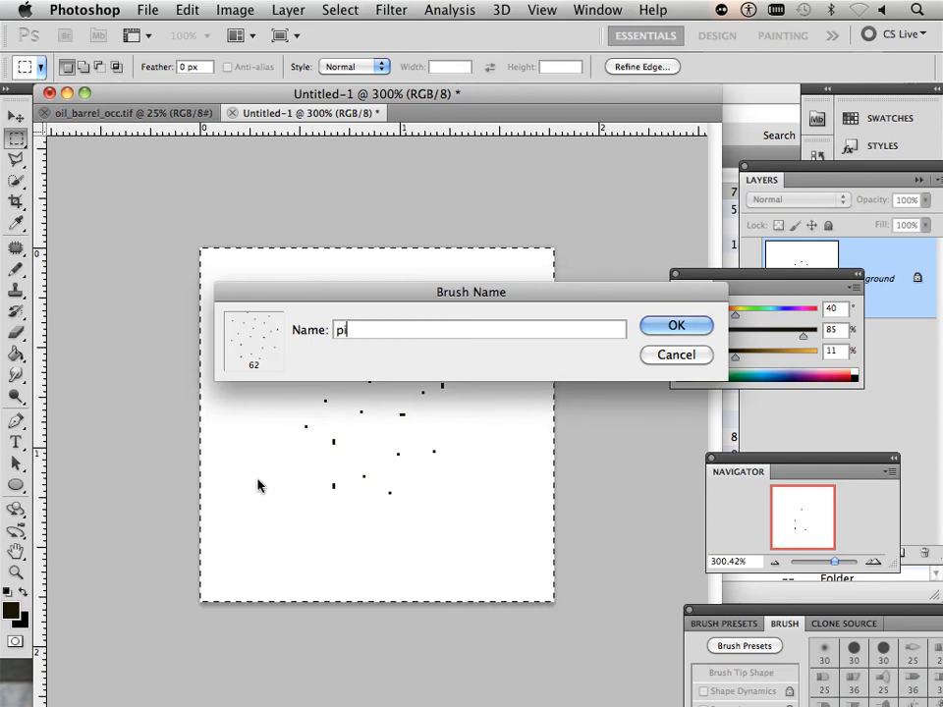
type("xels")
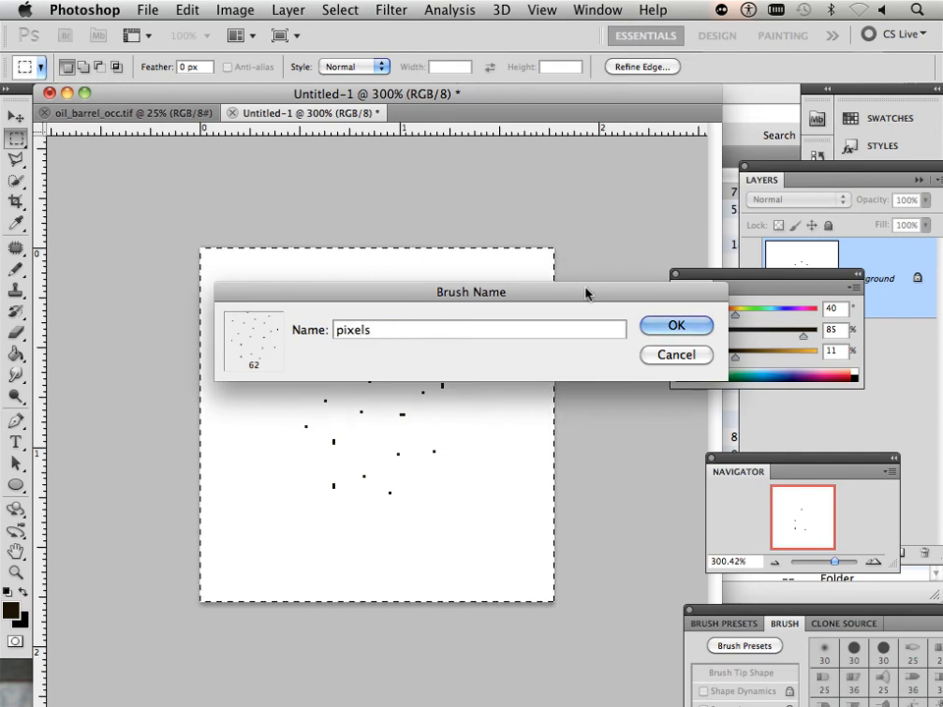
left_click(676, 325)
- Return to oil_barrel_occ.tif and choose the new pixels speckle tip for the Brush tool
left_click(143, 114)
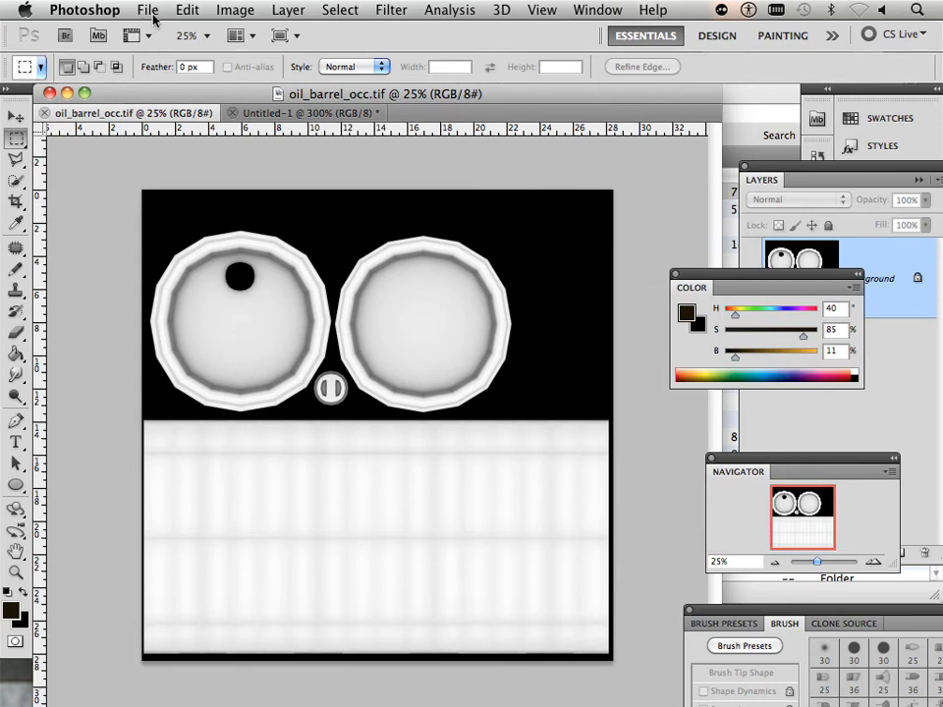
left_click(17, 268)
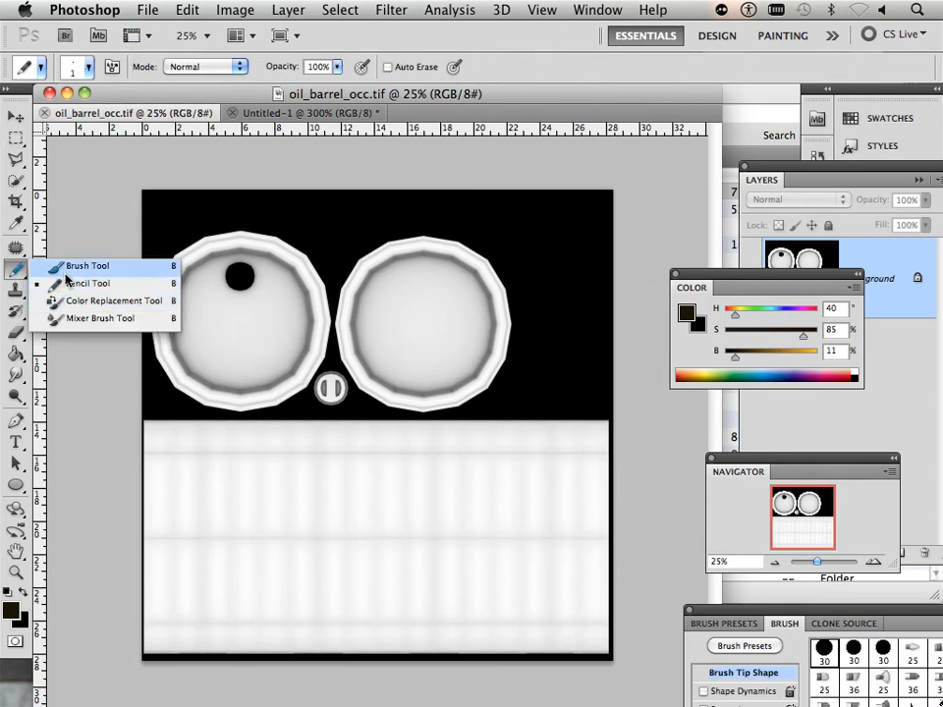
left_click(66, 273)
left_click(89, 69)
left_click_drag(204, 192, 201, 248)
left_click(153, 282)
left_click(95, 410)
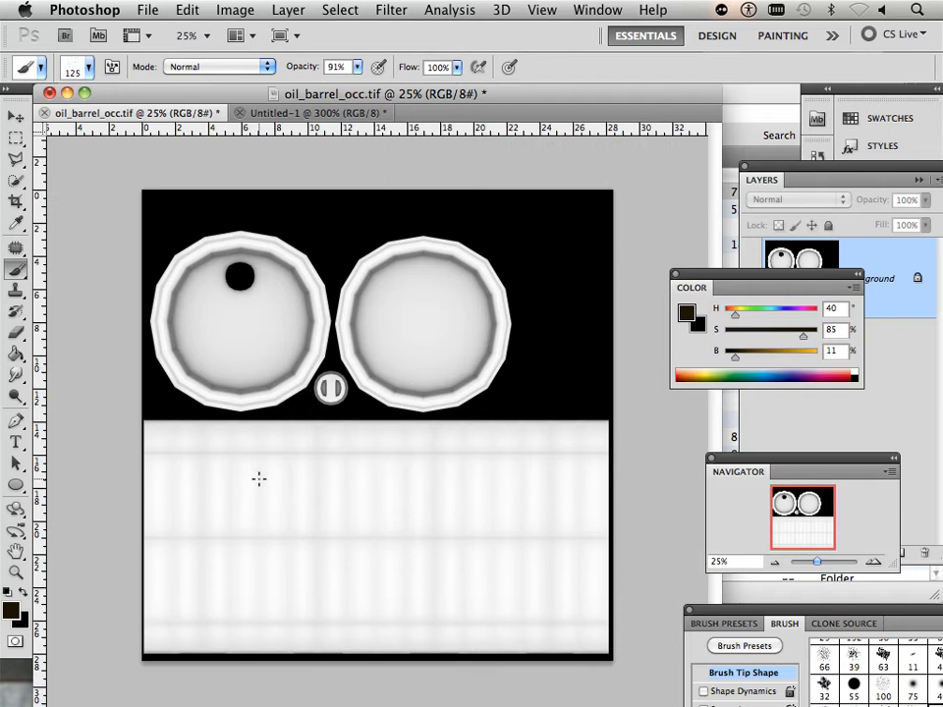
- Enlarge the speckle brush to 600 px, comparing larger and smaller sizes over the barrel map
key("bracketright")
key("bracketright")
key("bracketright")
key("bracketright")
key("bracketright")
key("bracketleft")
key("bracketleft")
key("bracketleft")
key("bracketleft")
key("bracketright")
key("bracketright")
key("bracketright")
key("bracketright")
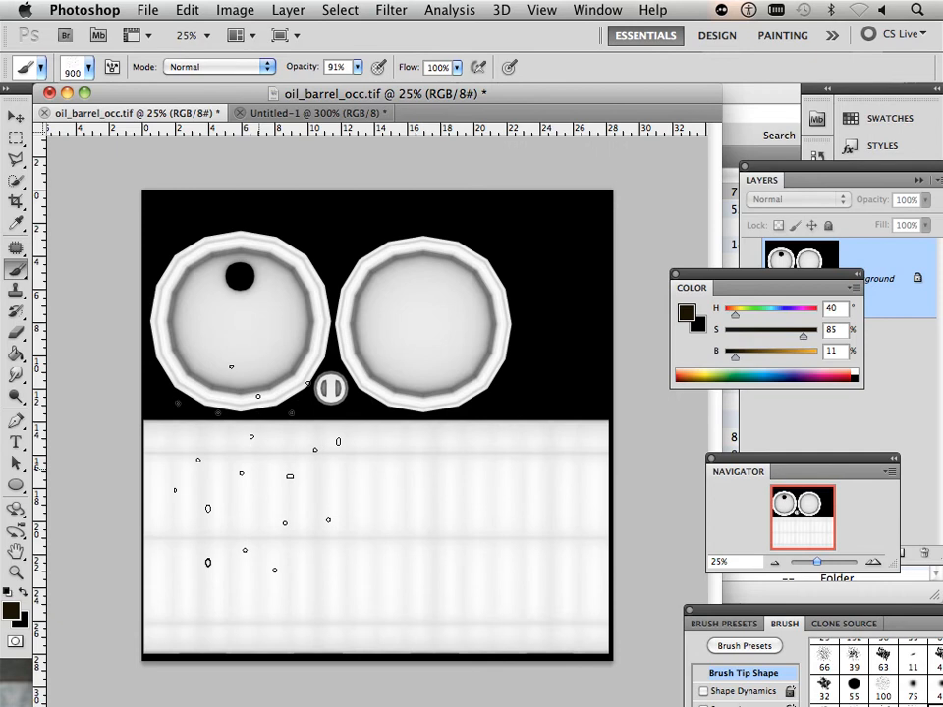
key("bracketleft")
key("bracketleft")
key("bracketleft")
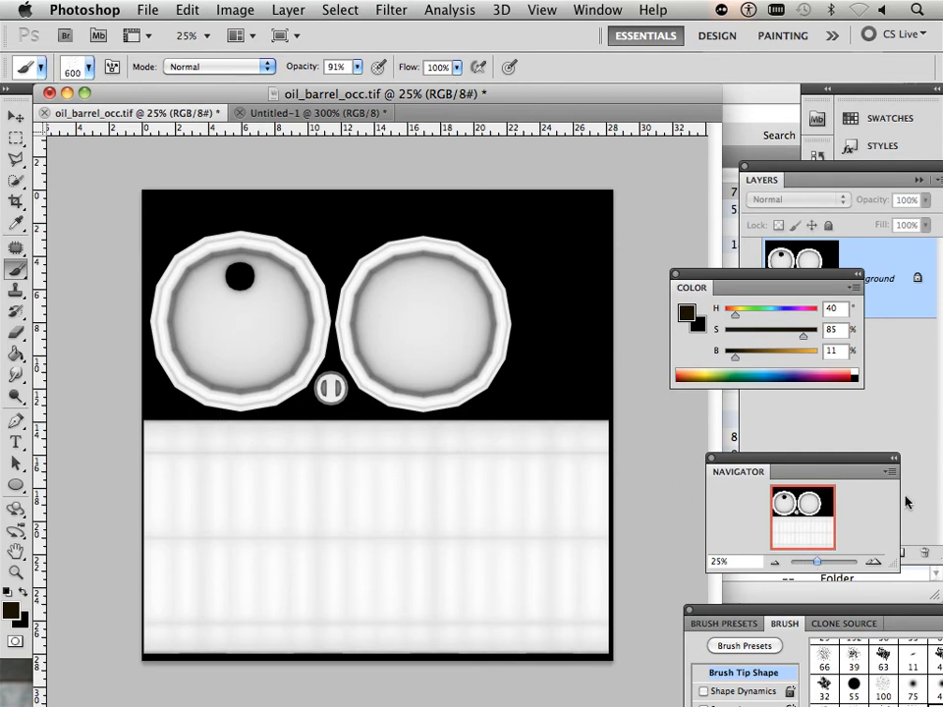
- Add a new empty layer above the background and set the foreground colour to dark brown #4d2a22
left_click_drag(858, 468, 743, 548)
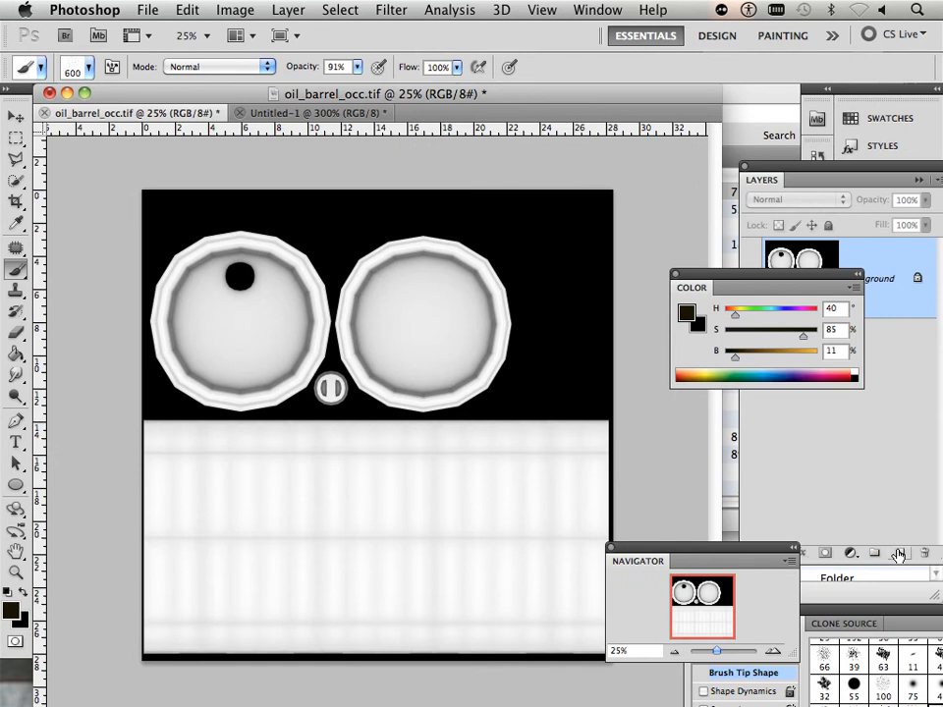
left_click(898, 554)
left_click(11, 610)
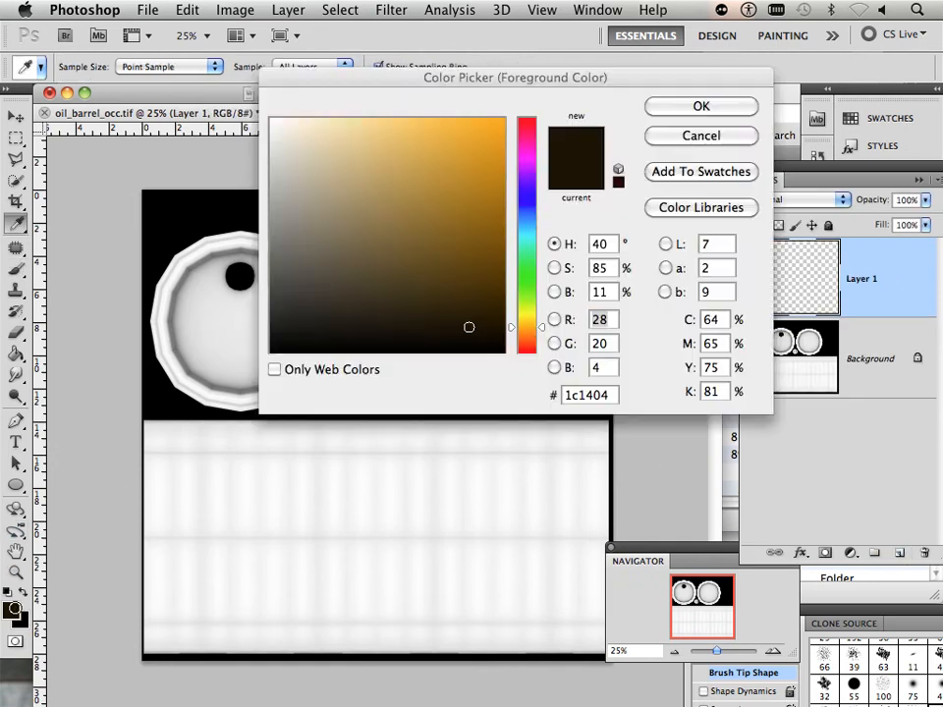
left_click(531, 335)
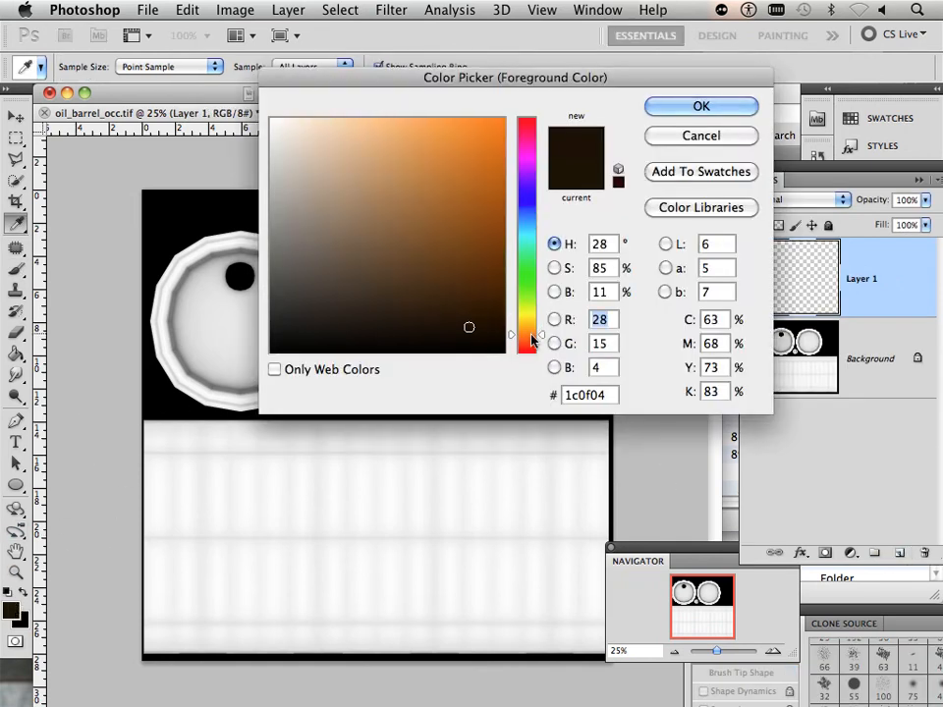
left_click_drag(531, 334, 527, 350)
left_click_drag(415, 284, 402, 282)
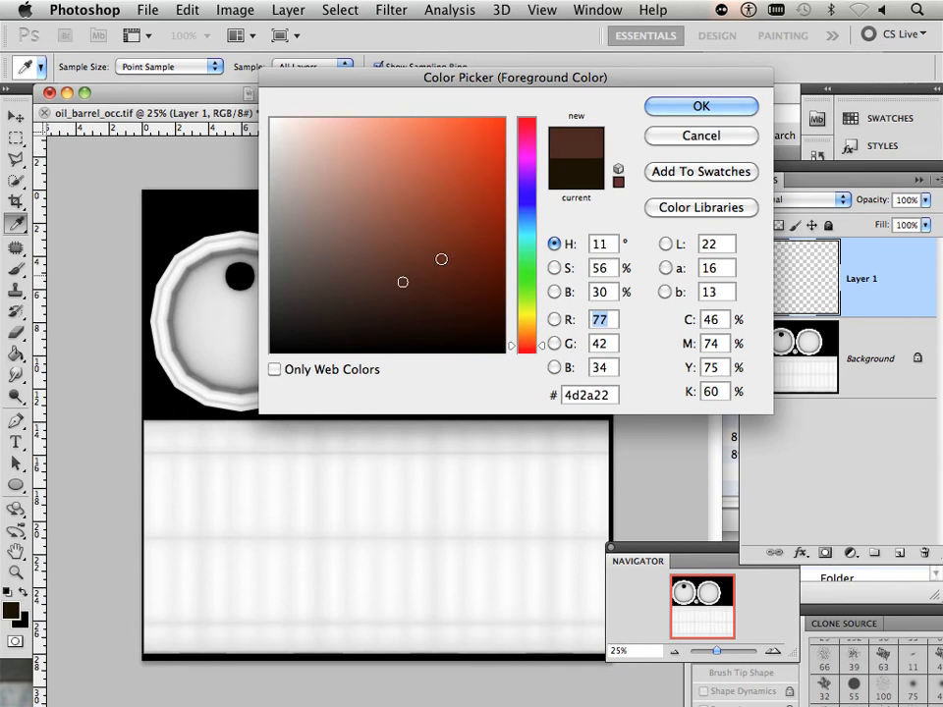
left_click(675, 107)
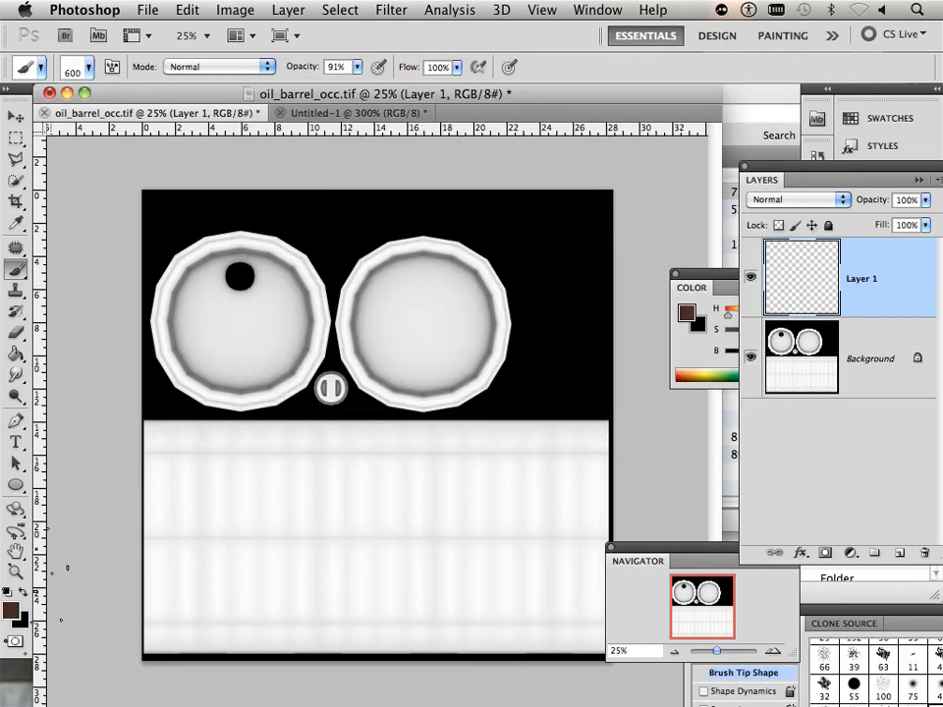
- Set the foreground colour to a lighter reddish brown, #6a3f35, and fill the entire new layer with the Paint Bucket
left_click(16, 355)
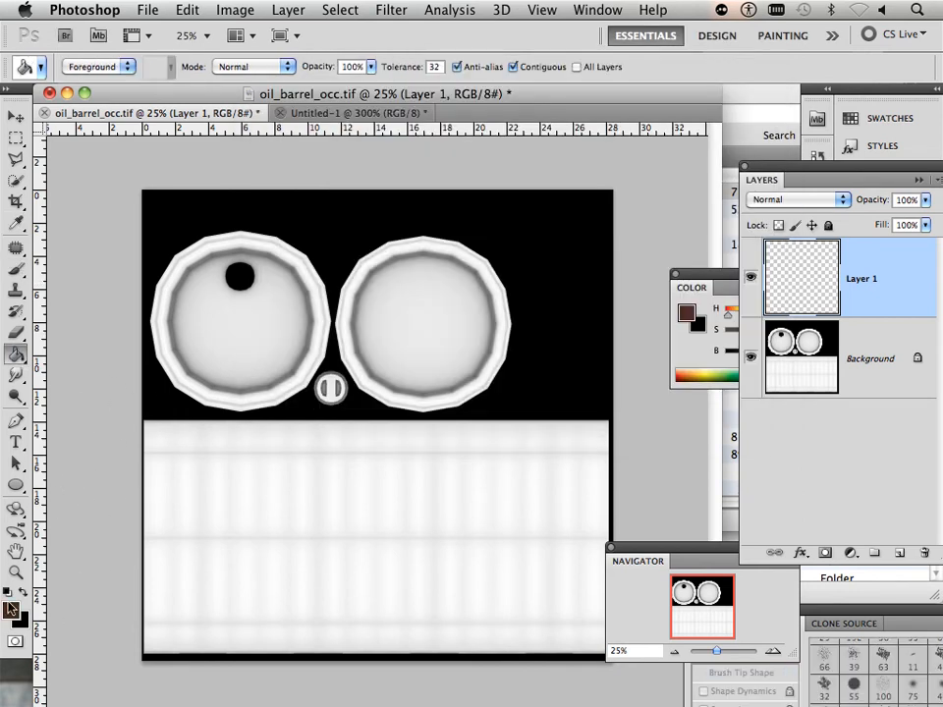
left_click(11, 610)
left_click(385, 237)
left_click(385, 240)
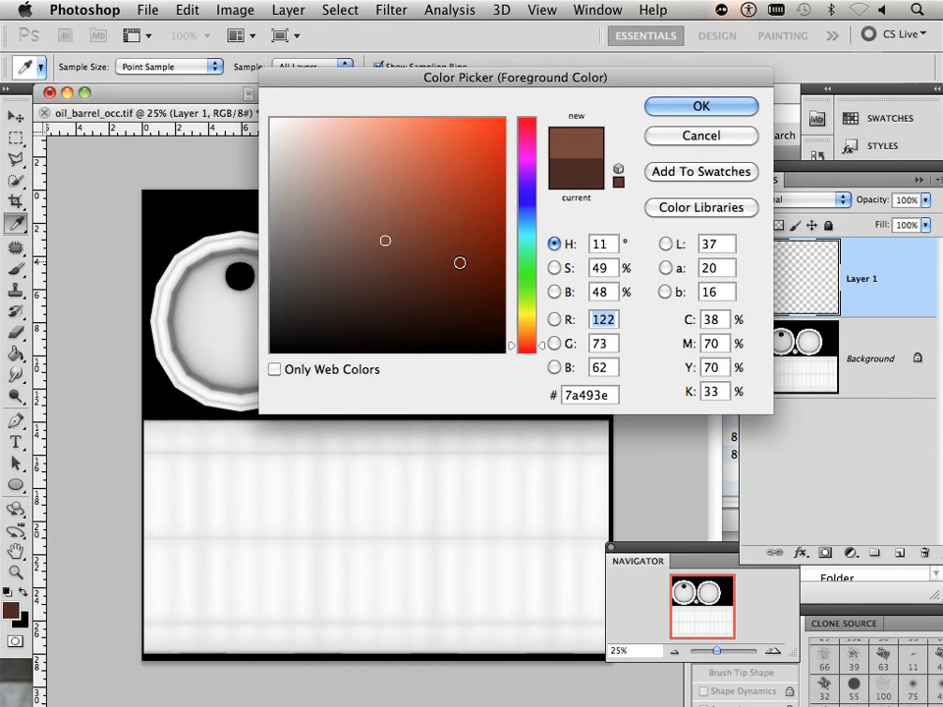
left_click(385, 243)
left_click(385, 241)
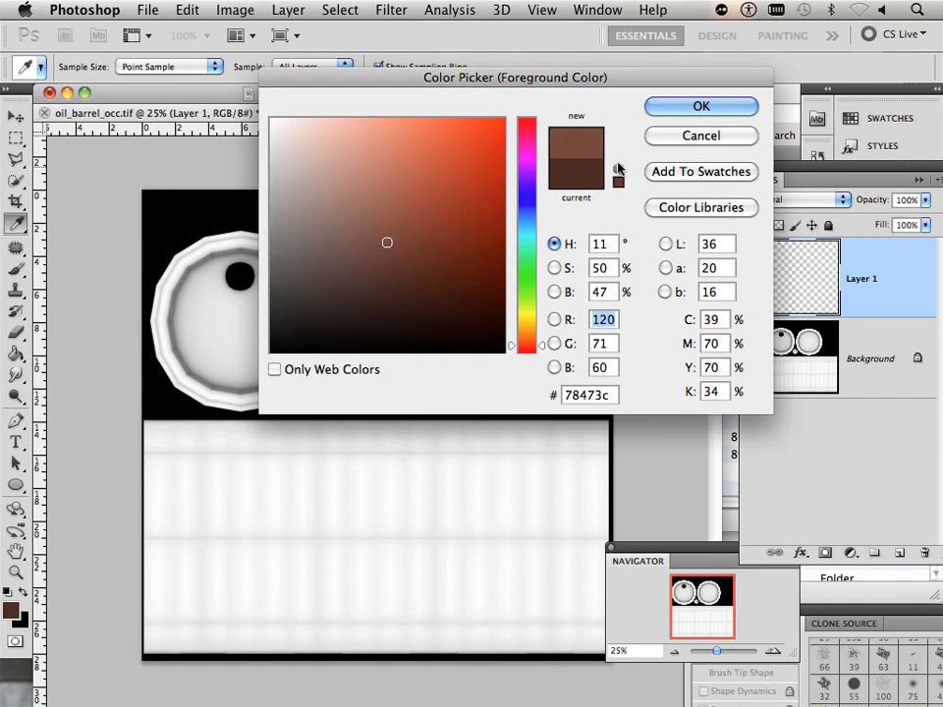
left_click(387, 249)
left_click(383, 319)
mouse_move(382, 324)
left_mouse_down()
mouse_move(389, 157)
mouse_move(387, 255)
left_mouse_up()
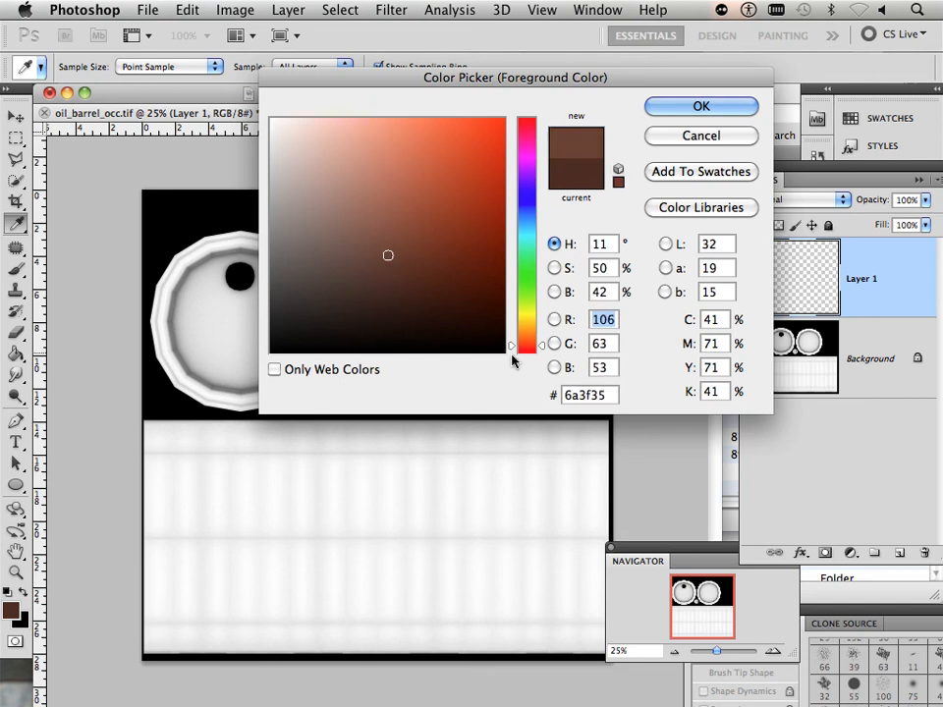
left_click(387, 254)
left_click(661, 108)
key("g")
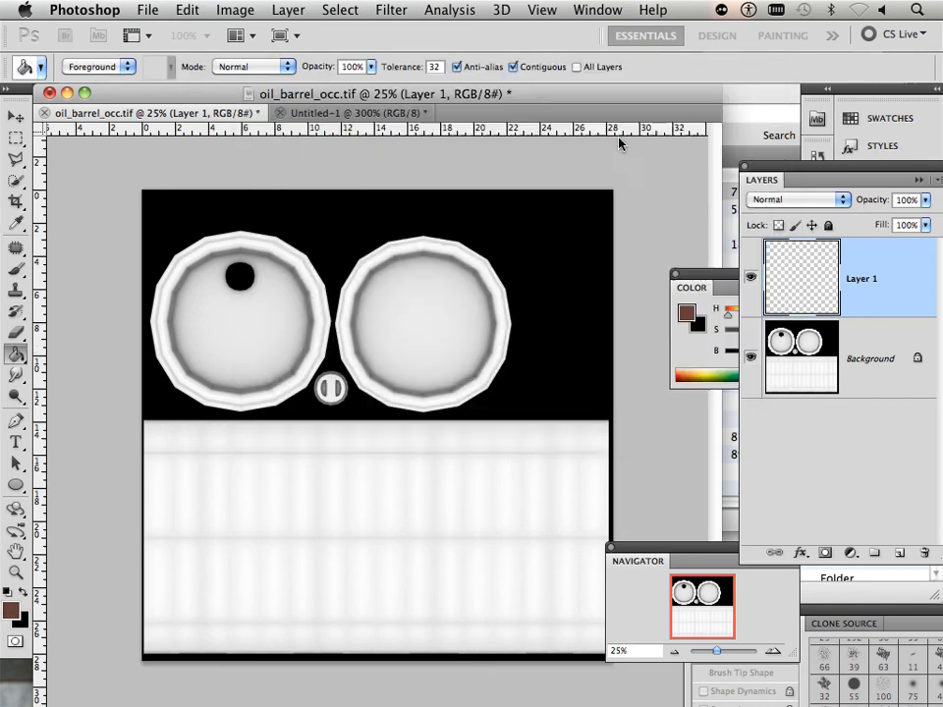
left_click(167, 497)
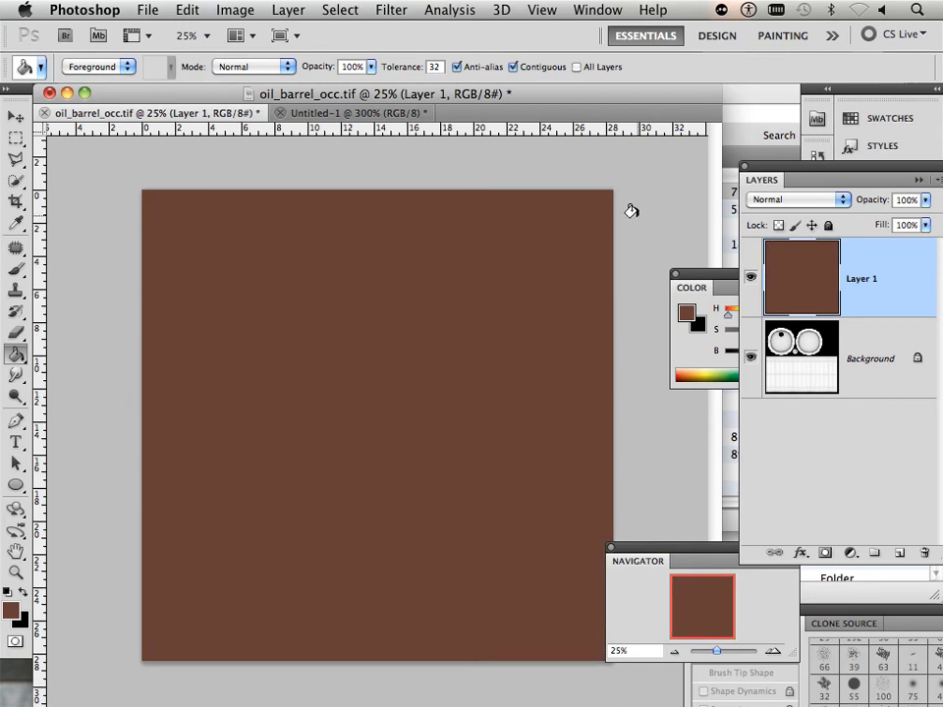
- Unlock the occlusion background as a regular layer and place it above the brown Layer 1 in Multiply blend mode
left_click(873, 374)
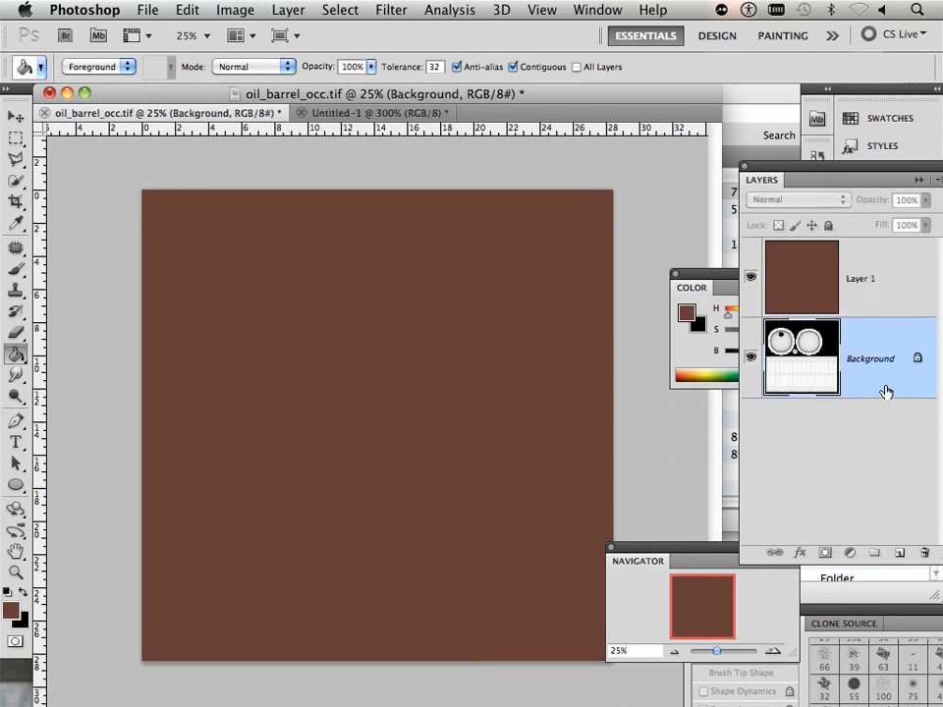
double_click(873, 390)
left_click(669, 306)
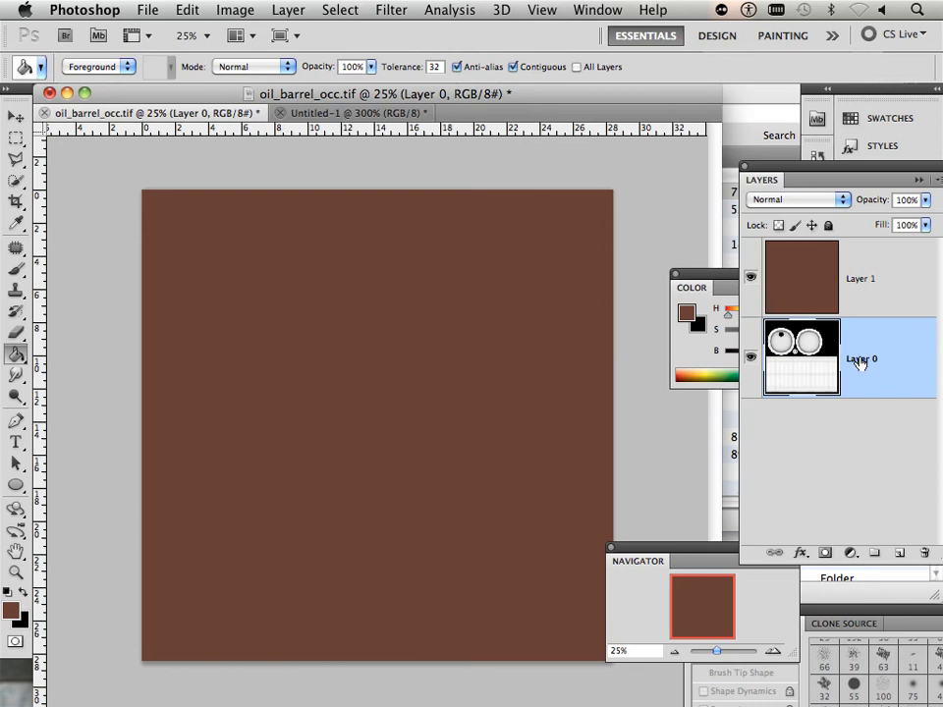
left_click_drag(873, 366, 886, 255)
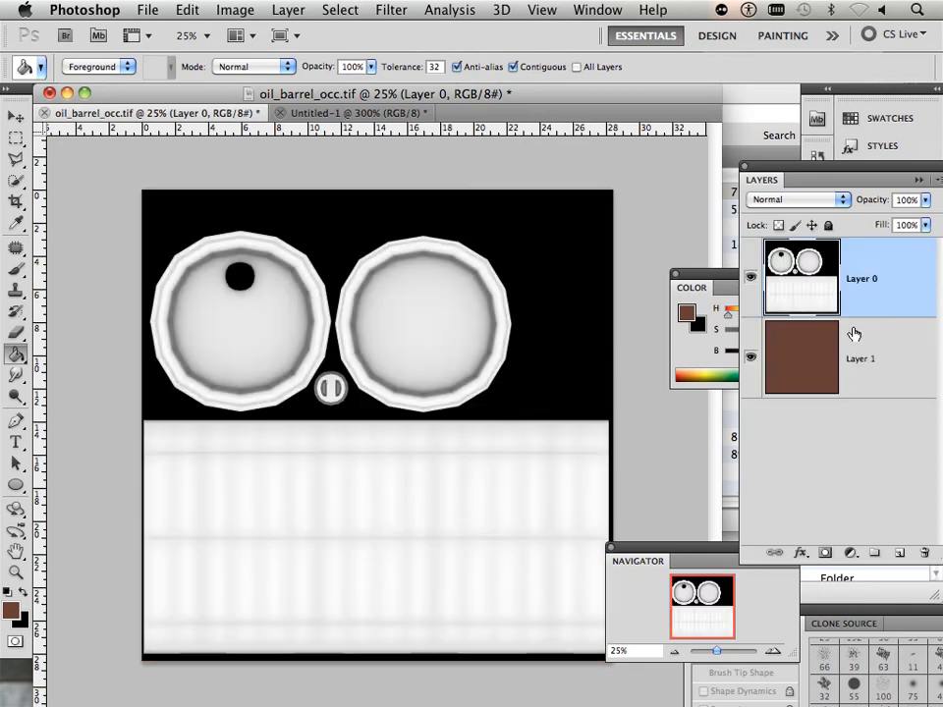
left_click(840, 200)
left_click(786, 247)
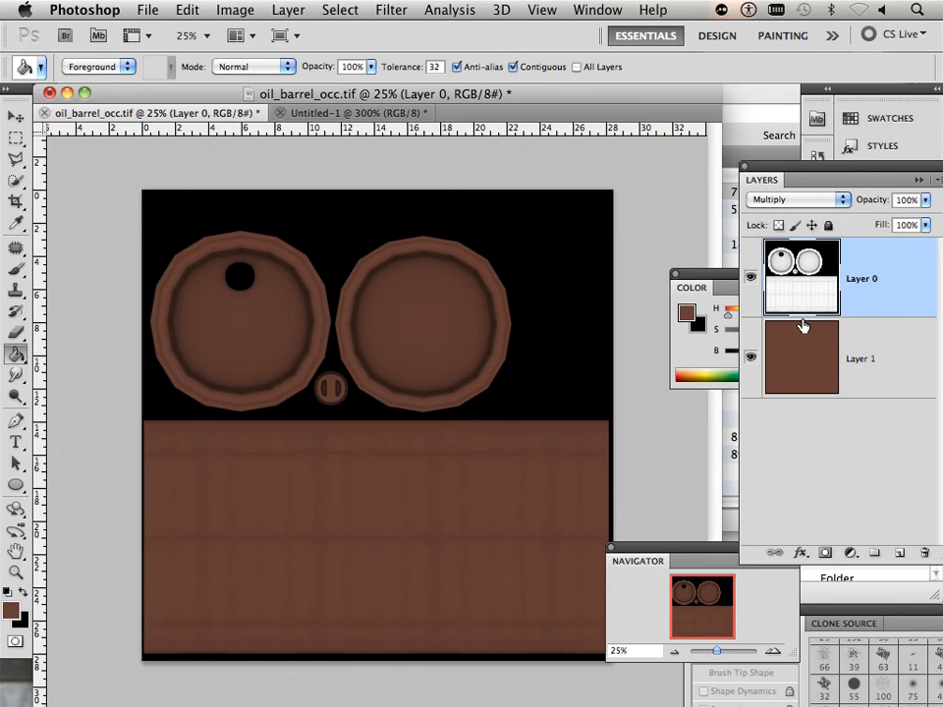
- Add two empty layers between the brown layer and the occlusion layer, and select the lower one, Layer 2
left_click(830, 378)
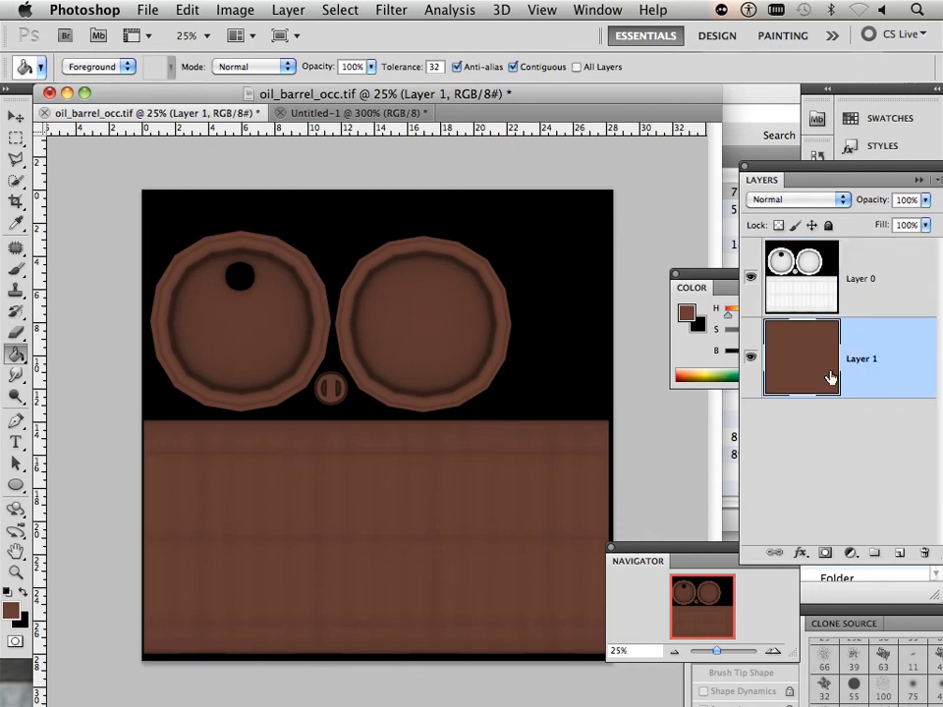
left_click(897, 557)
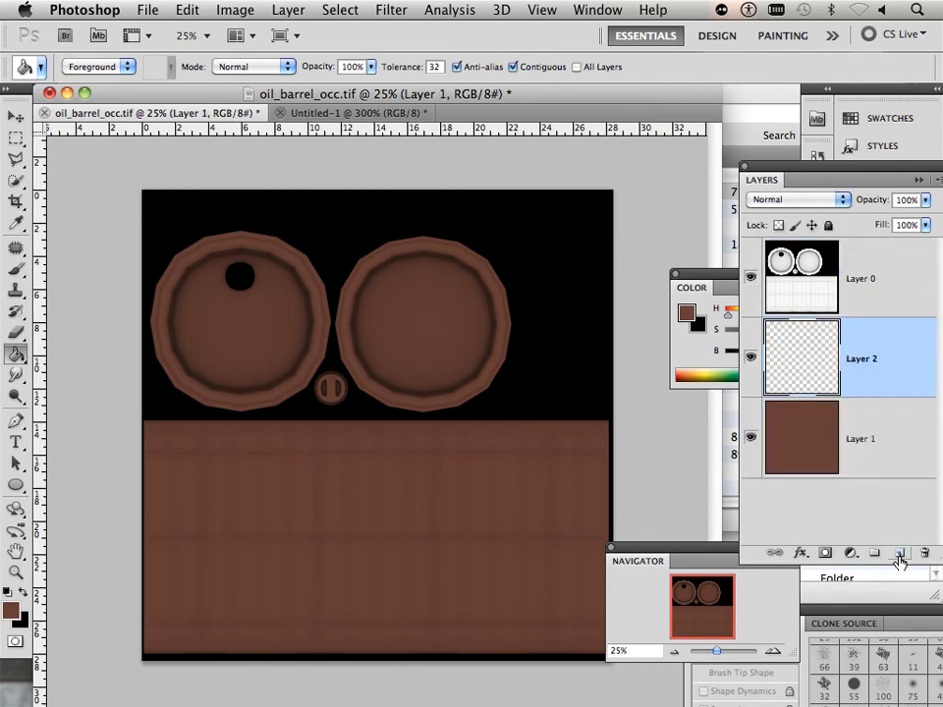
left_click(898, 559)
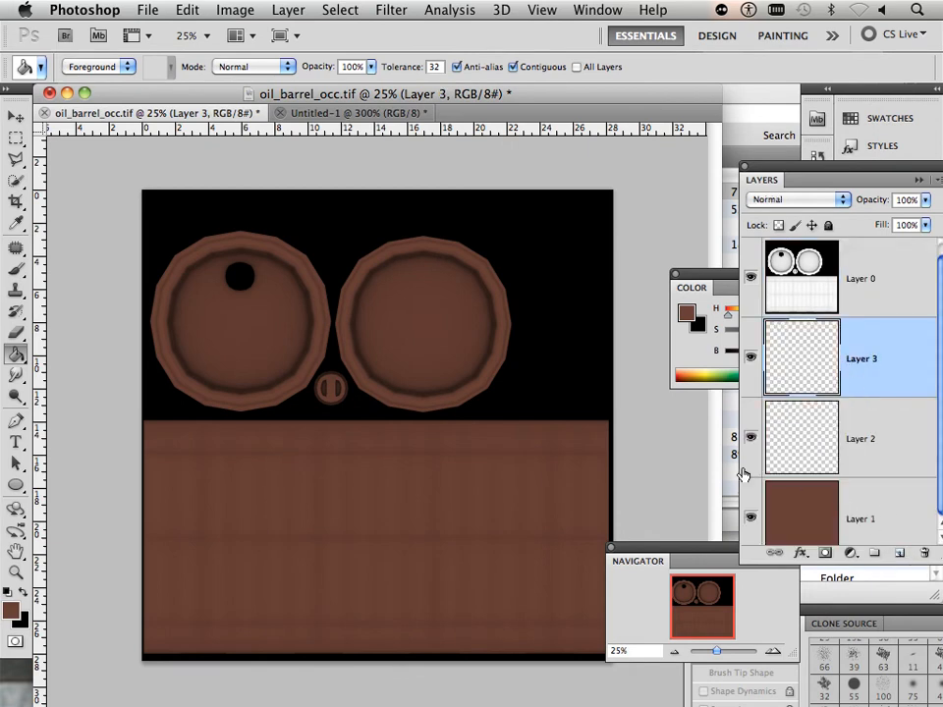
left_click(863, 461)
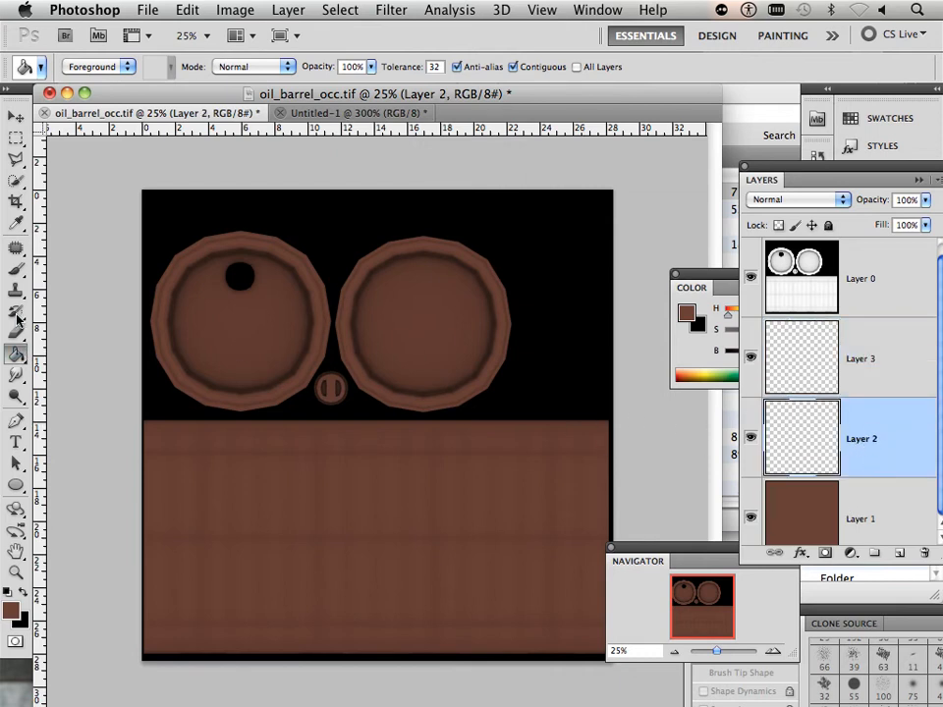
- Choose the Brush tool and set the foreground colour to dark brown with HSB values 11, 64 and 30
left_click(16, 268)
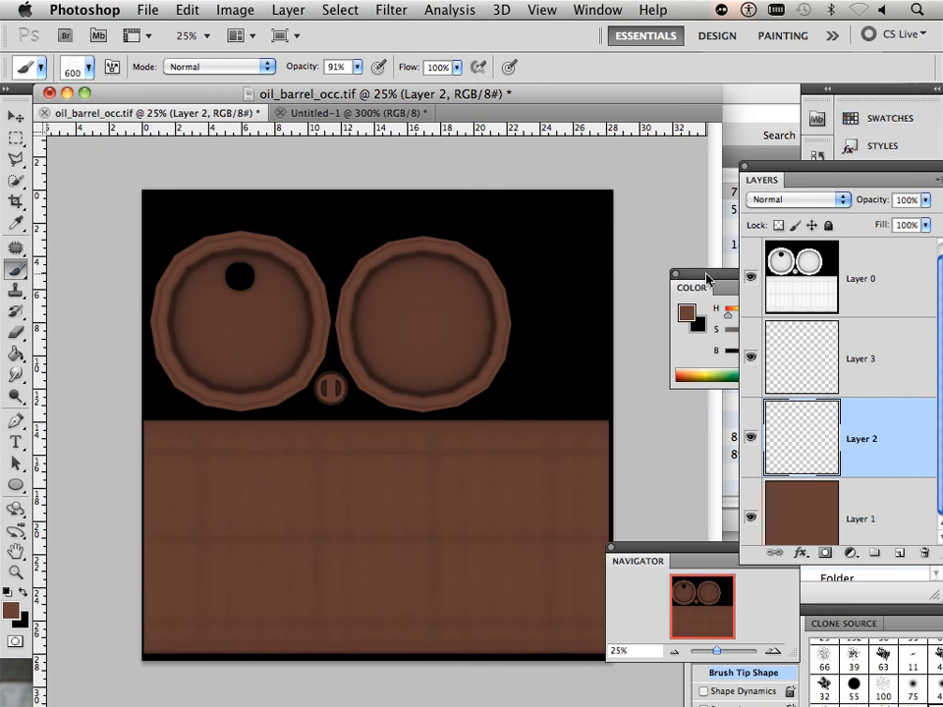
left_click_drag(708, 287, 522, 244)
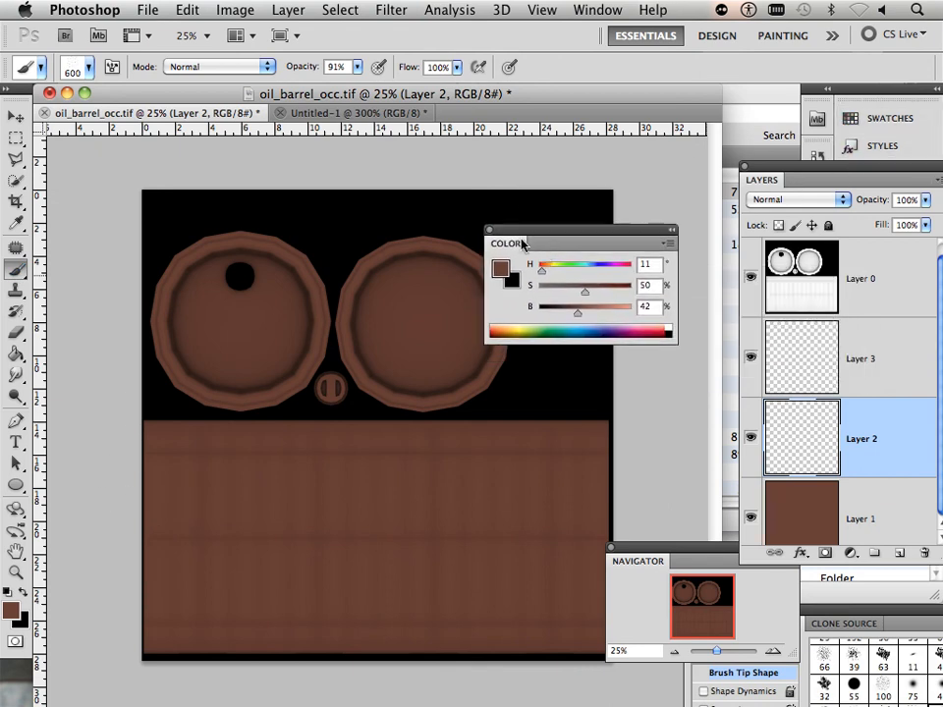
left_click(667, 243)
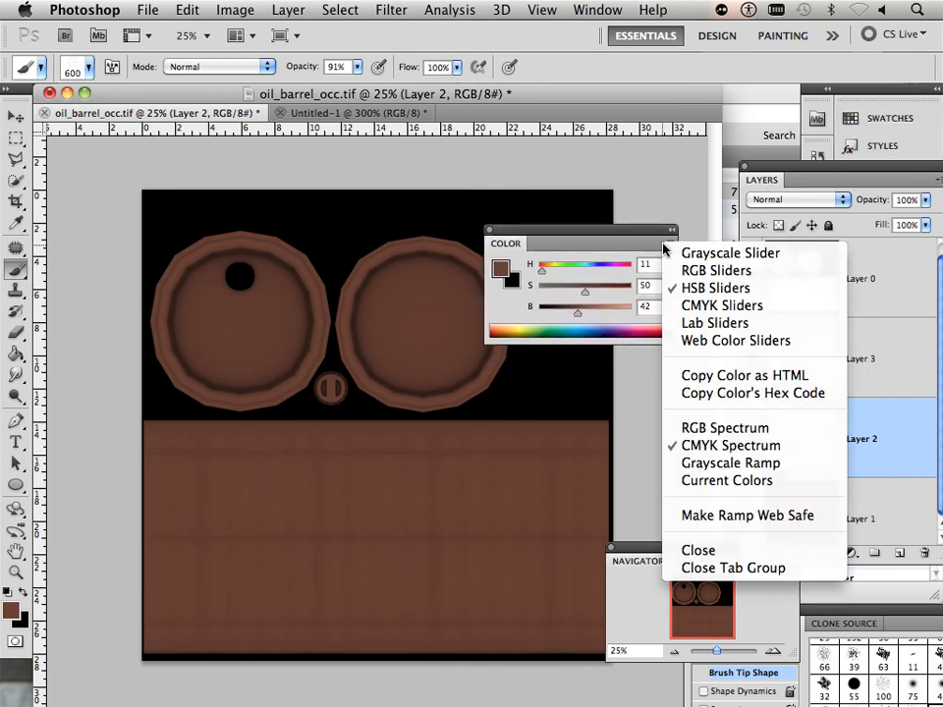
left_click(690, 289)
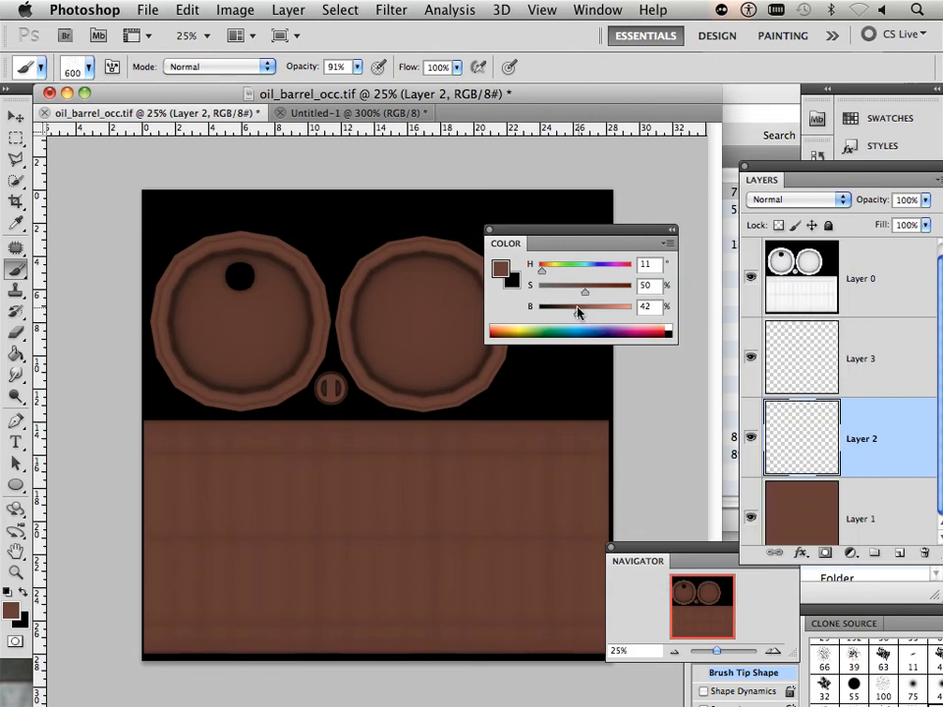
mouse_move(581, 313)
left_mouse_down()
mouse_move(610, 320)
mouse_move(564, 317)
mouse_move(591, 313)
mouse_move(590, 294)
mouse_move(594, 305)
mouse_move(562, 315)
mouse_move(595, 315)
mouse_move(567, 314)
left_mouse_up()
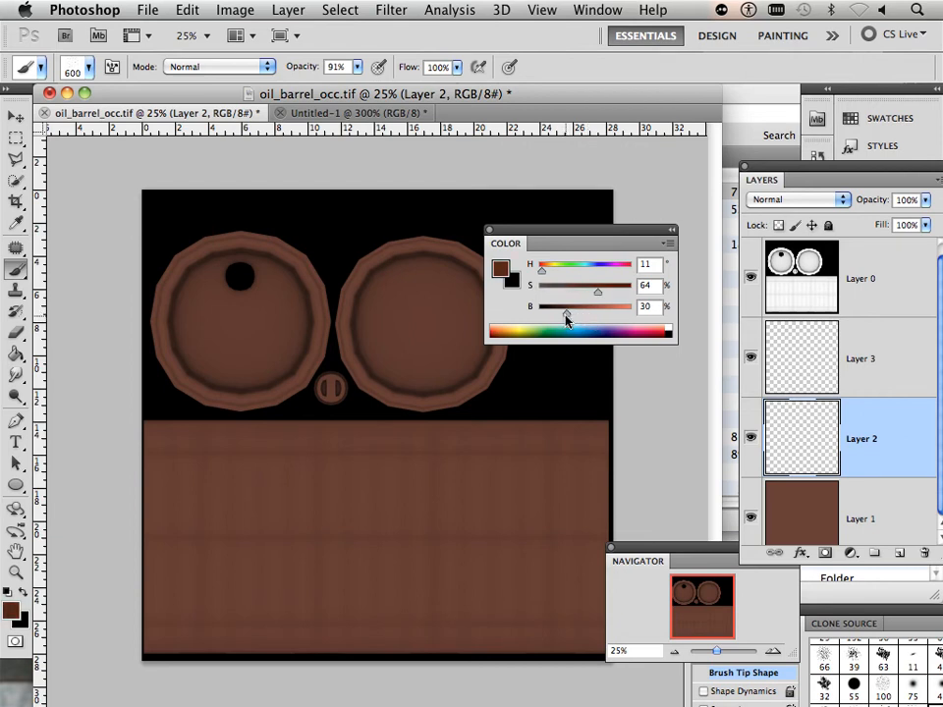
- Speckle both barrel lids and the side with dark brown using a 300 px brush, adding a brighter reddish coat at brightness 70%
key("bracketleft")
key("bracketleft")
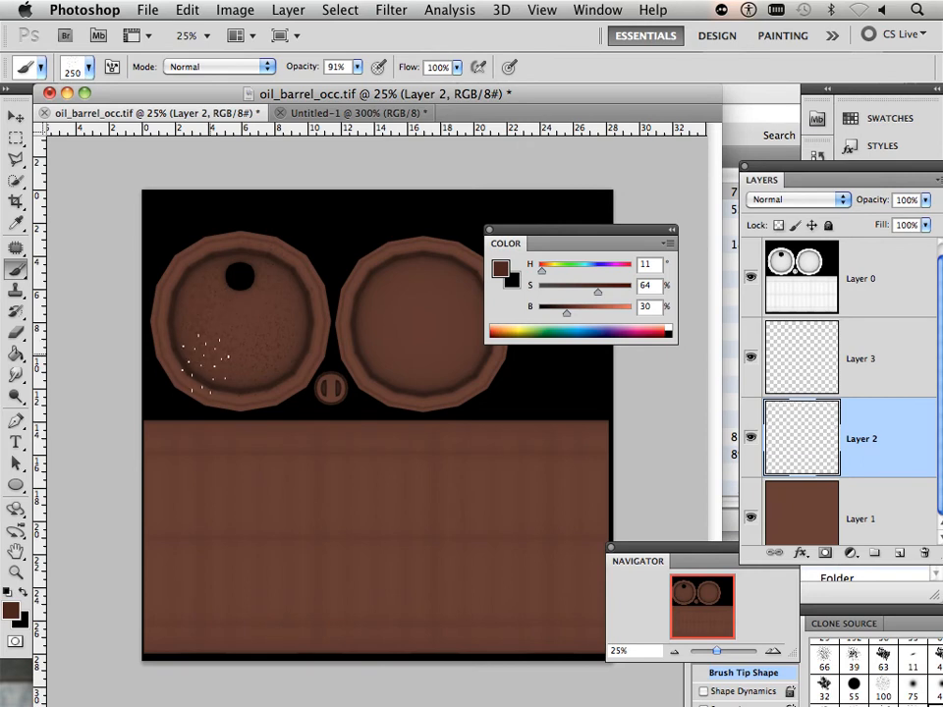
key("bracketright")
left_click(246, 290)
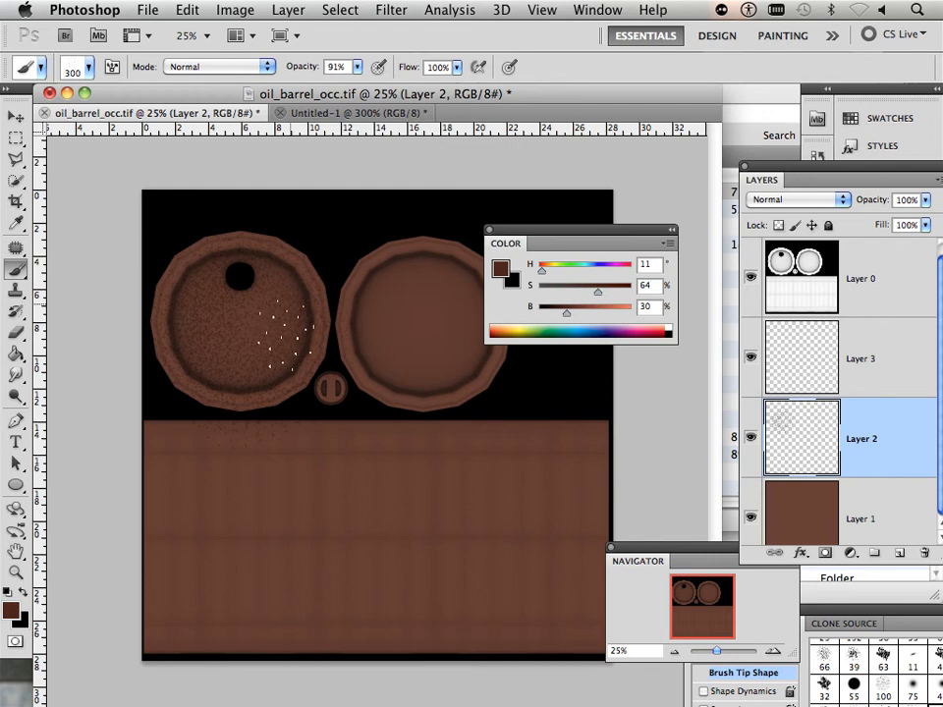
key("super+z")
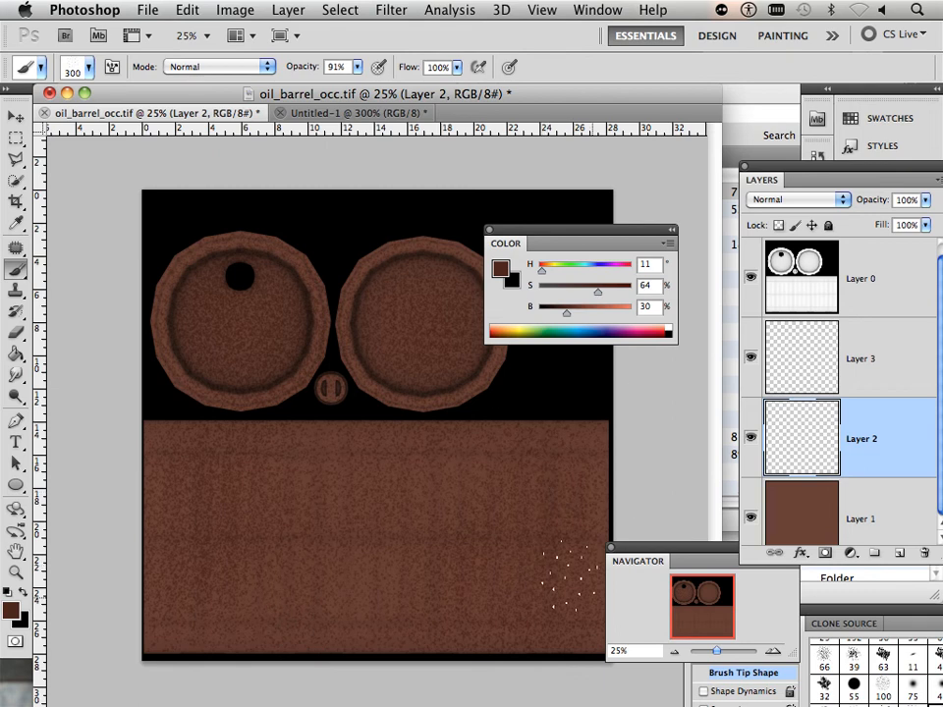
left_click_drag(567, 314, 605, 314)
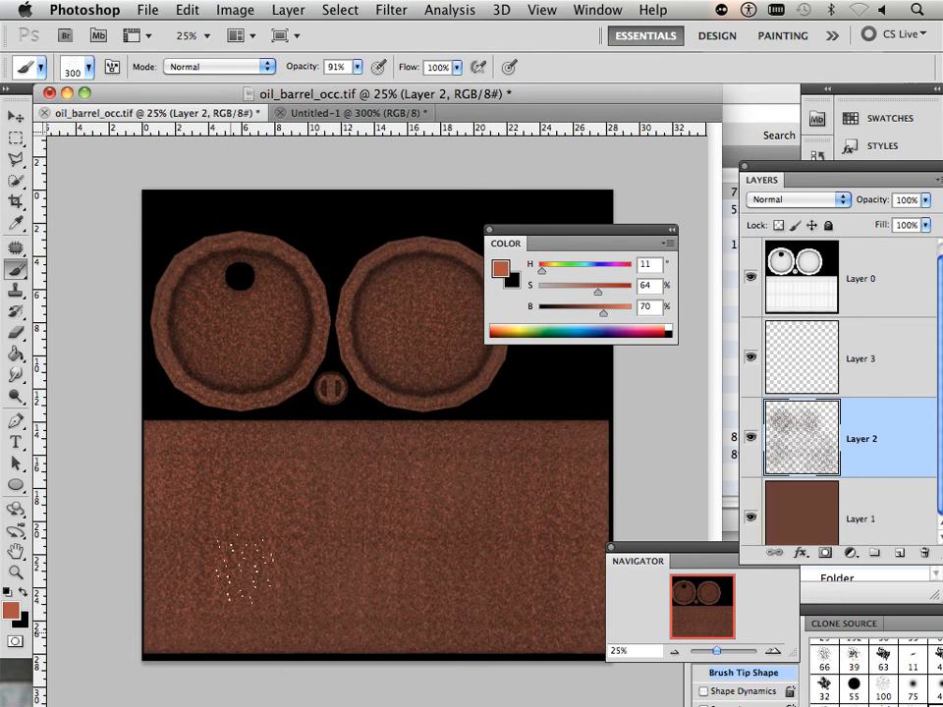
- Set the colour to blue with hue 194 and saturation 87%, and paint blue speckles over both lids and the barrel side
left_click(587, 274)
left_click_drag(586, 274, 619, 286)
mouse_move(307, 300)
left_mouse_down()
mouse_move(179, 263)
mouse_move(231, 411)
left_mouse_up()
mouse_move(393, 354)
left_mouse_down()
mouse_move(466, 328)
mouse_move(460, 358)
mouse_move(437, 299)
left_mouse_up()
mouse_move(495, 473)
left_mouse_down()
mouse_move(545, 518)
mouse_move(598, 445)
mouse_move(579, 624)
left_mouse_up()
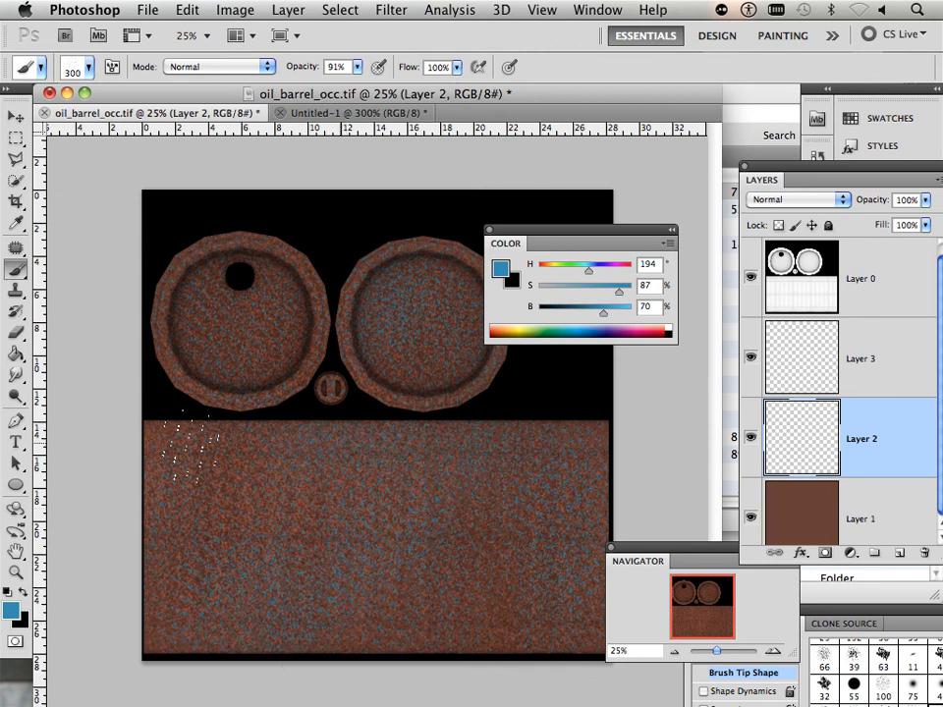
mouse_move(169, 670)
left_mouse_down()
mouse_move(364, 609)
mouse_move(604, 456)
left_mouse_up()
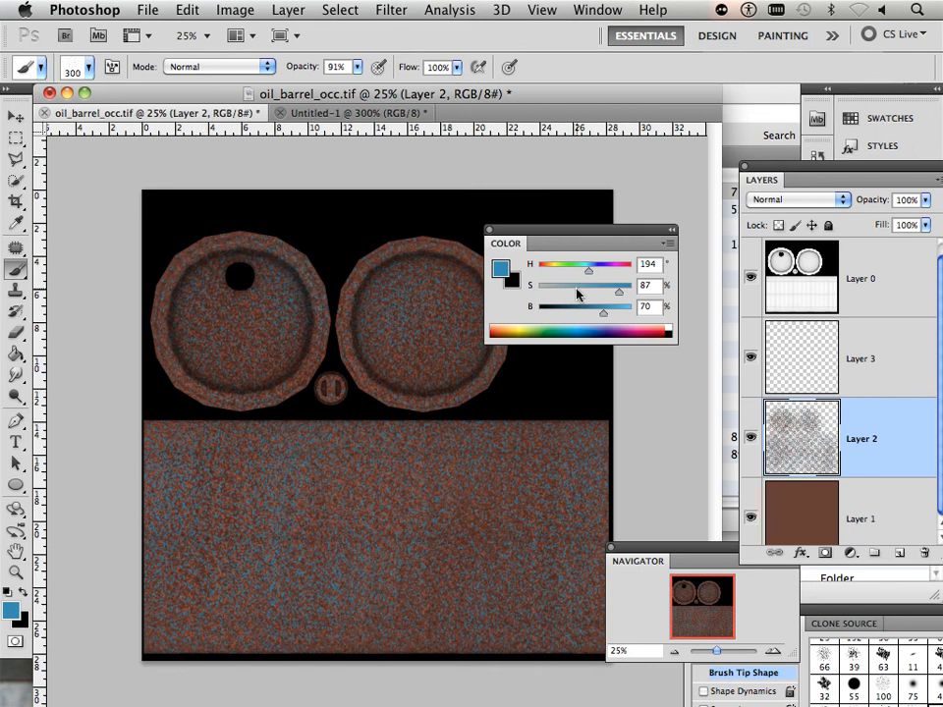
- Paint over the blue speckles with a rust brown of hue 18, saturation 92% and brightness 44%
left_click_drag(588, 269, 543, 271)
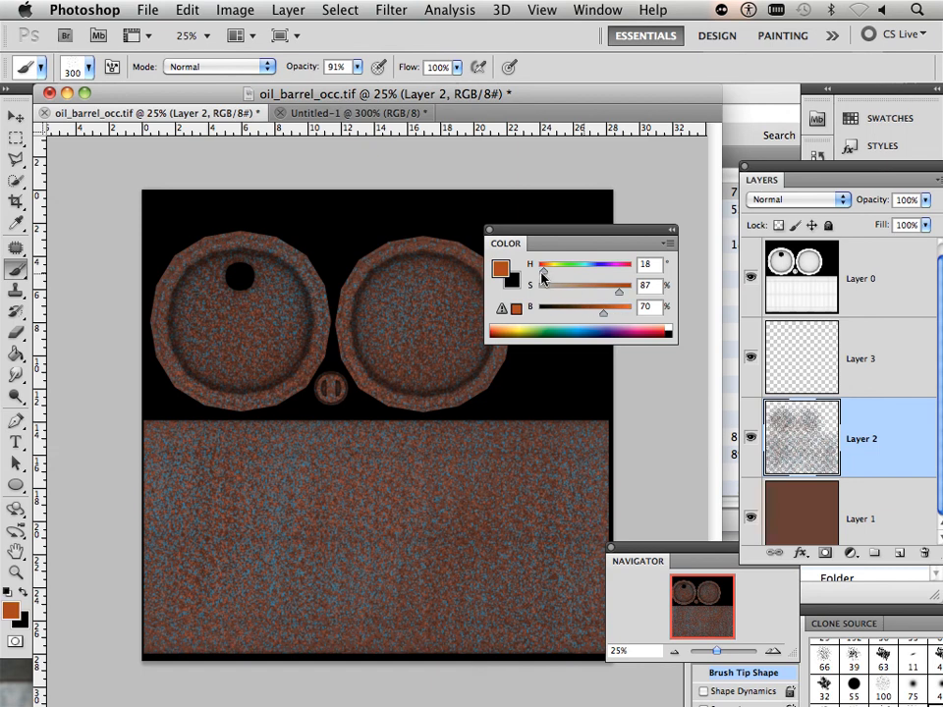
mouse_move(619, 293)
left_mouse_down()
mouse_move(628, 293)
mouse_move(581, 316)
mouse_move(521, 320)
left_mouse_up()
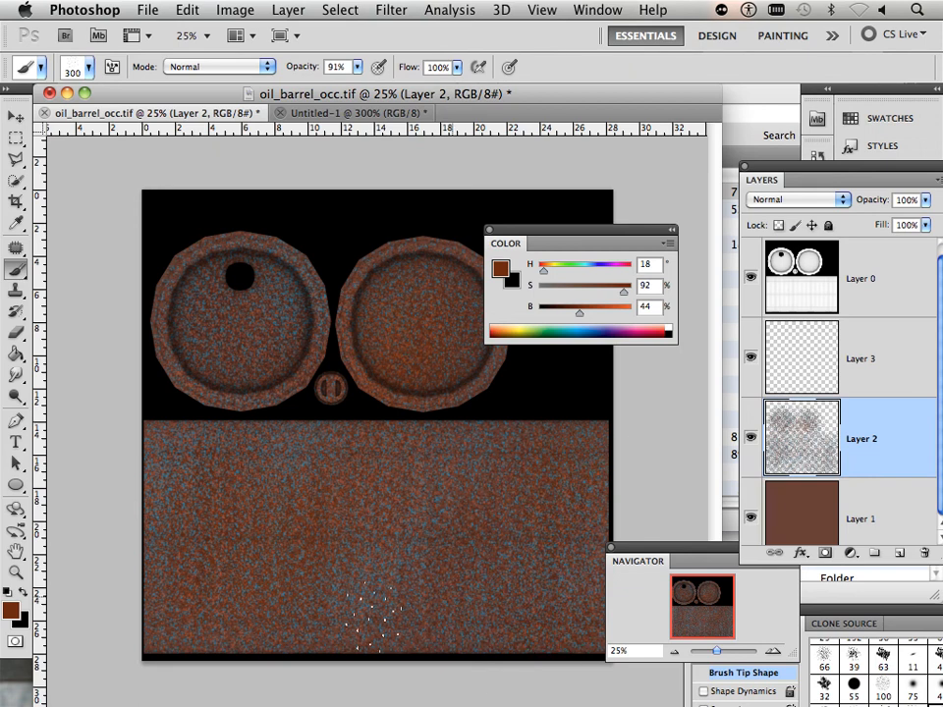
left_click(330, 627)
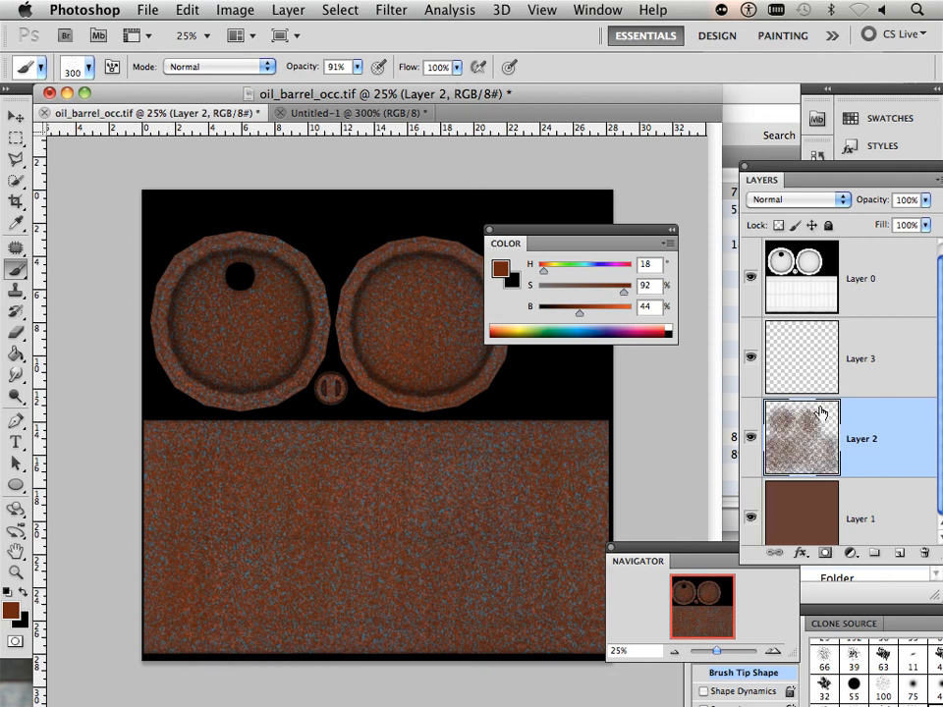
- Add a new layer above Layer 2 and paint near-black speckles at brightness 7% on the lid without the hole
left_click(899, 553)
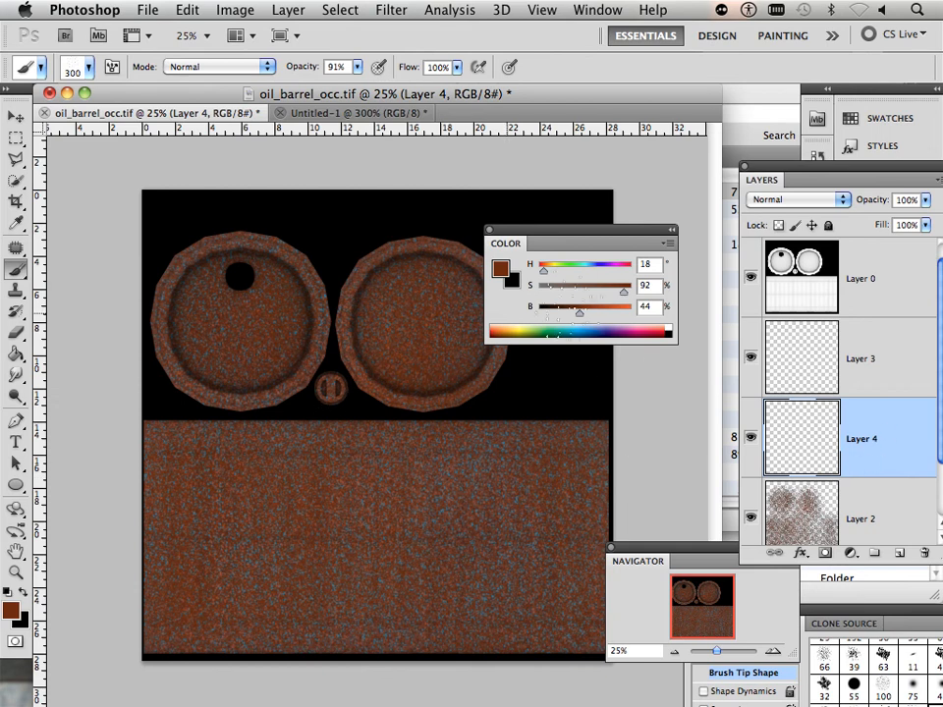
left_click_drag(579, 313, 545, 313)
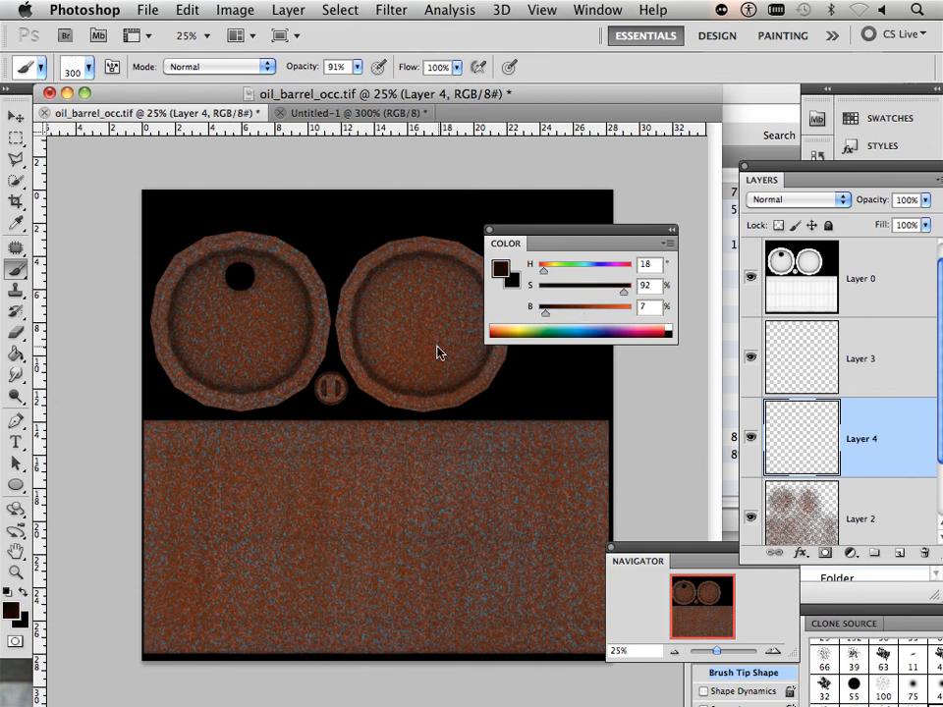
key("bracketleft")
key("bracketleft")
key("bracketleft")
key("bracketright")
key("bracketright")
left_click(442, 284)
- Reduce the brush to 100 px and paint near-black speckle bands along the horizontal creases of the barrel side
key("bracketleft")
key("bracketleft")
key("bracketleft")
key("bracketleft")
key("bracketleft")
left_click(226, 460)
left_click(515, 458, "shift")
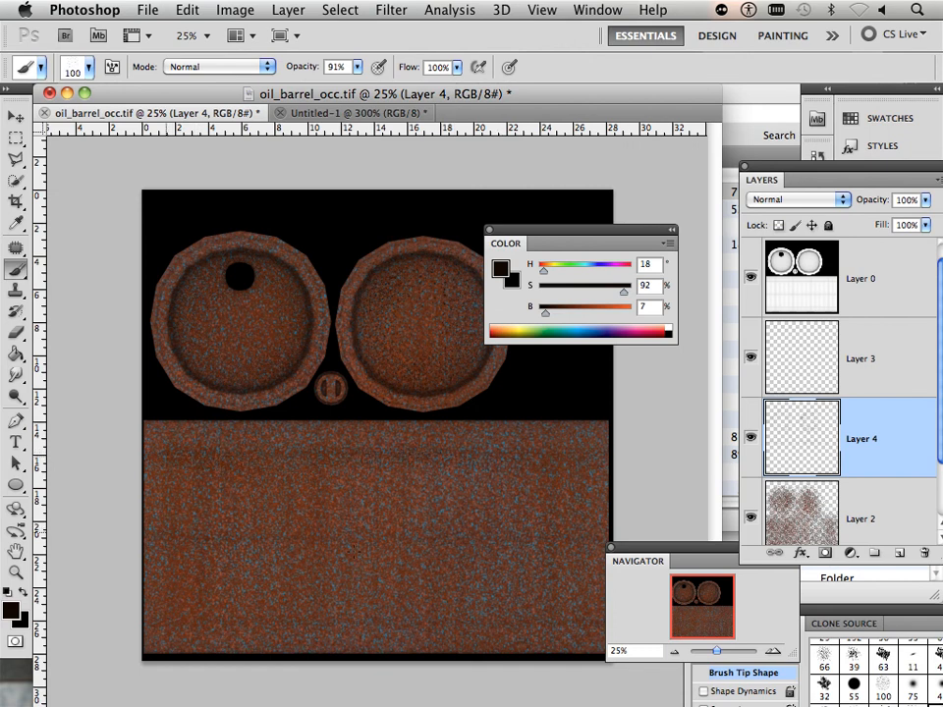
left_click(410, 540, "shift")
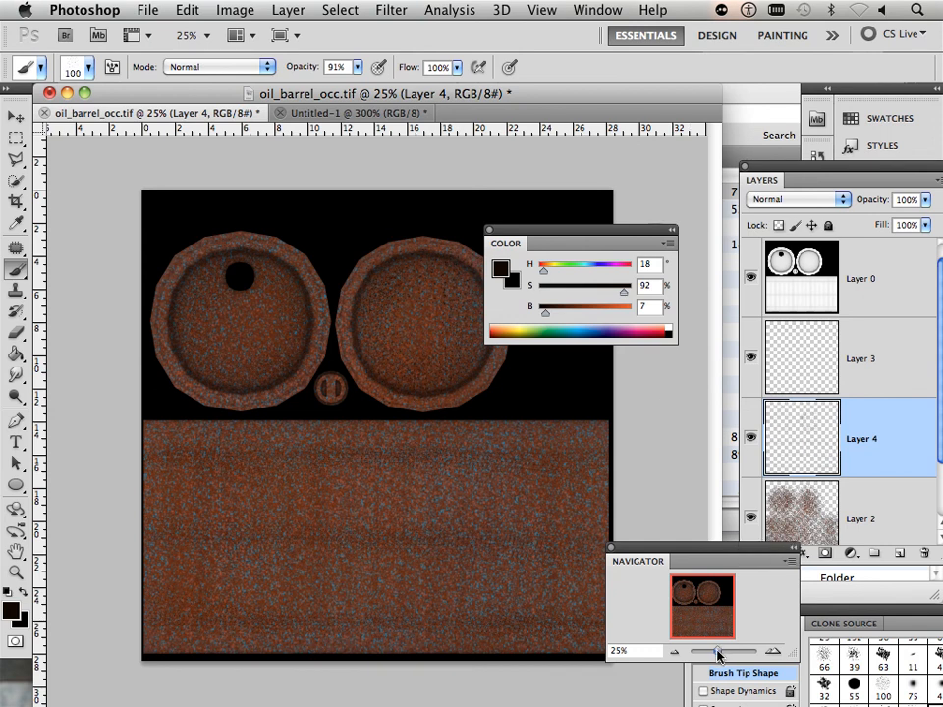
- Apply a Gaussian Blur with a 3.7 pixel radius to Layer 2, checking the result on the lid with the hole at 100%
left_click_drag(717, 650, 672, 594)
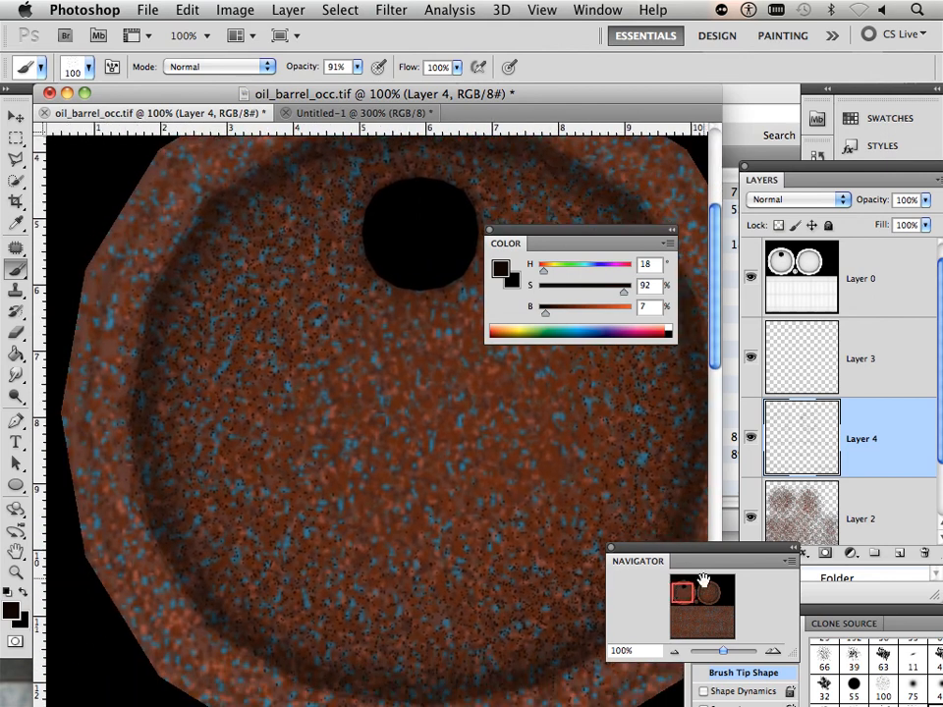
left_click(889, 513)
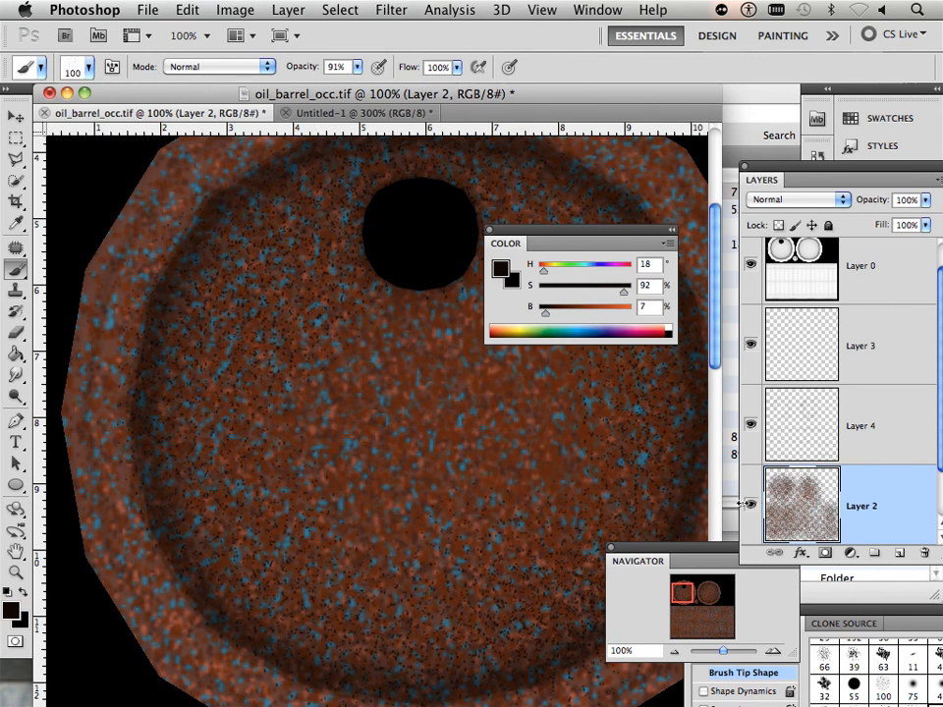
left_click(393, 12)
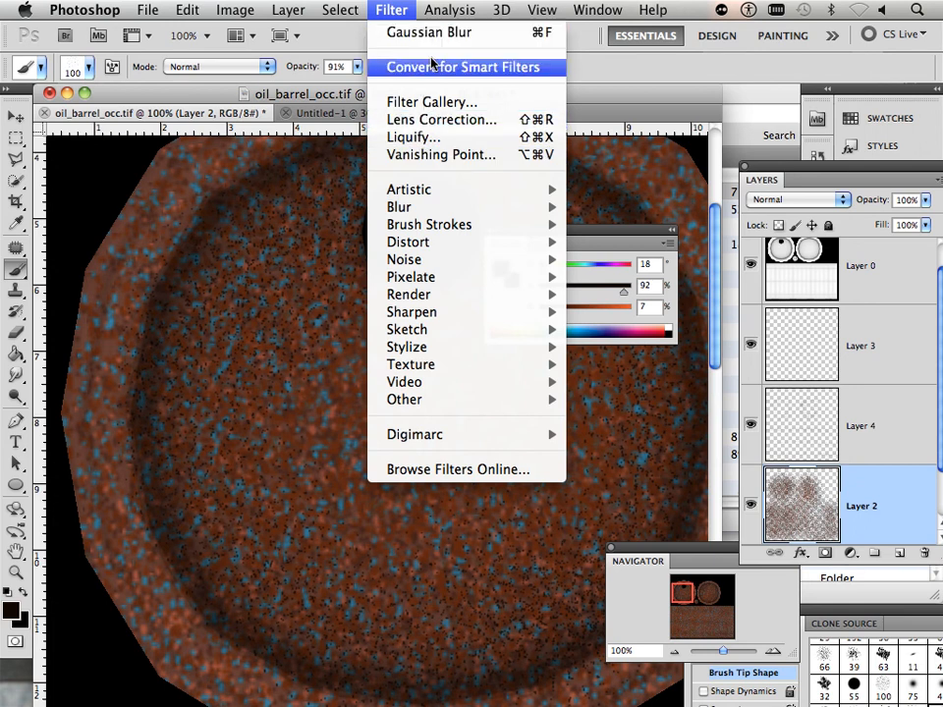
mouse_move(429, 208)
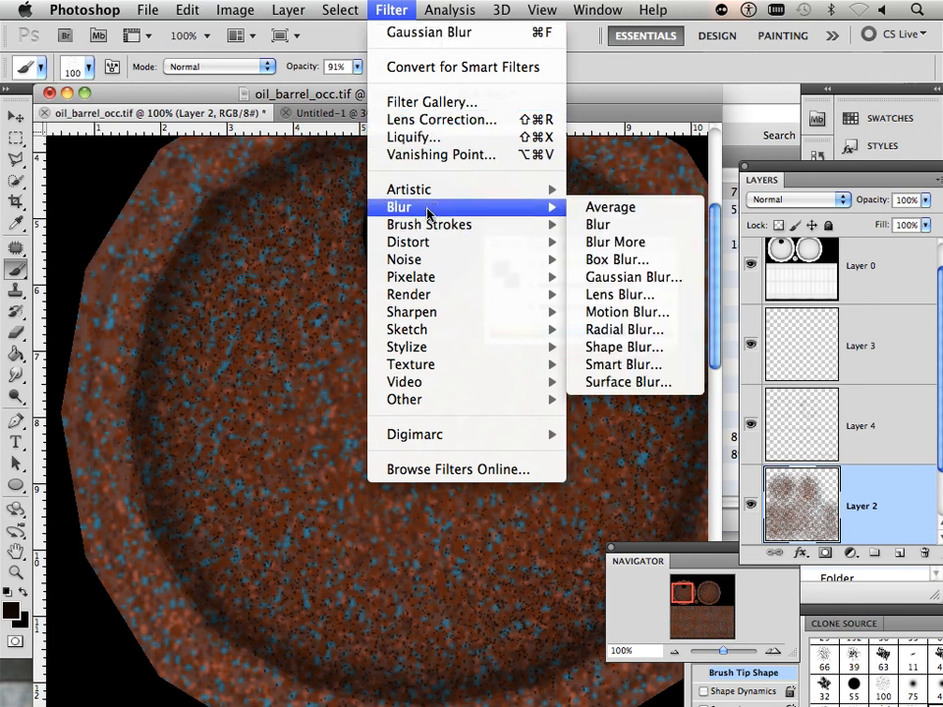
left_click(629, 277)
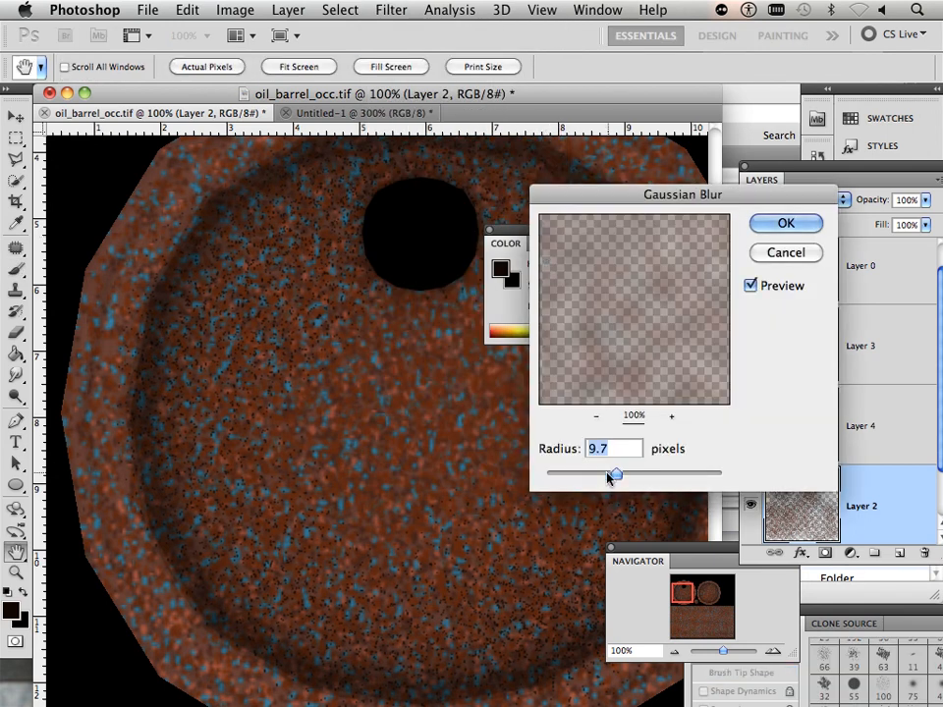
left_click_drag(614, 475, 581, 475)
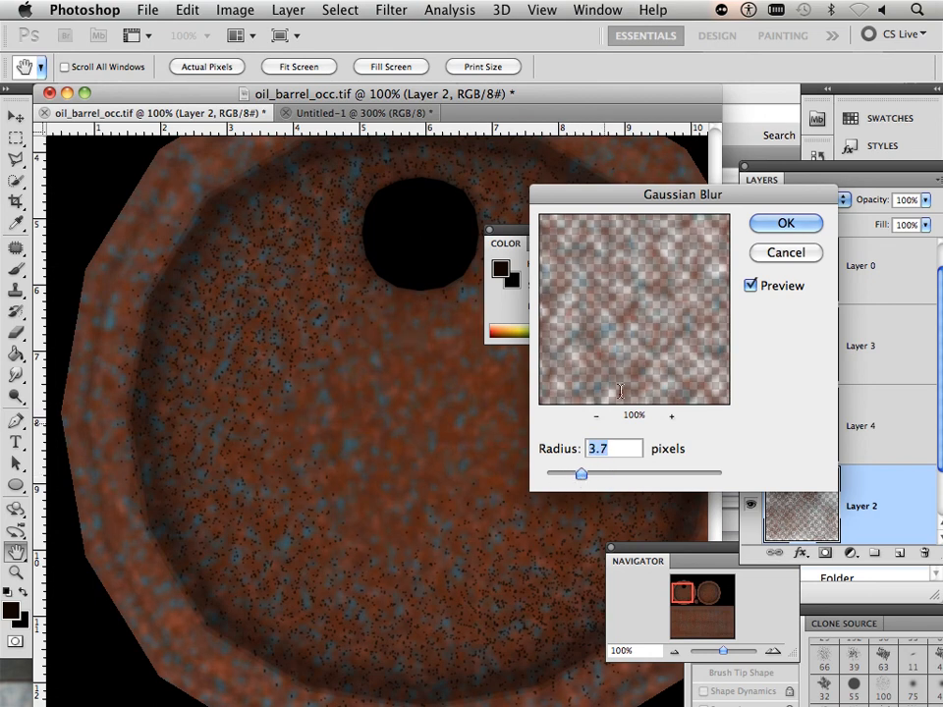
left_click(770, 229)
- Apply the same Gaussian Blur to the near-black speckles on Layer 4, and select the empty Layer 3
left_click(868, 425)
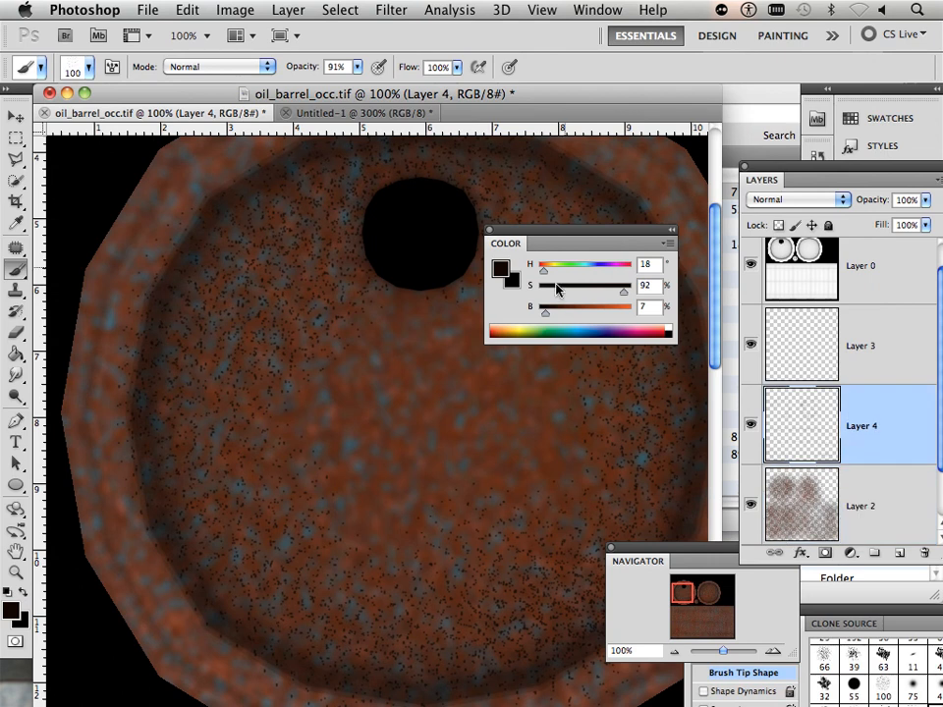
left_click(391, 10)
left_click(400, 34)
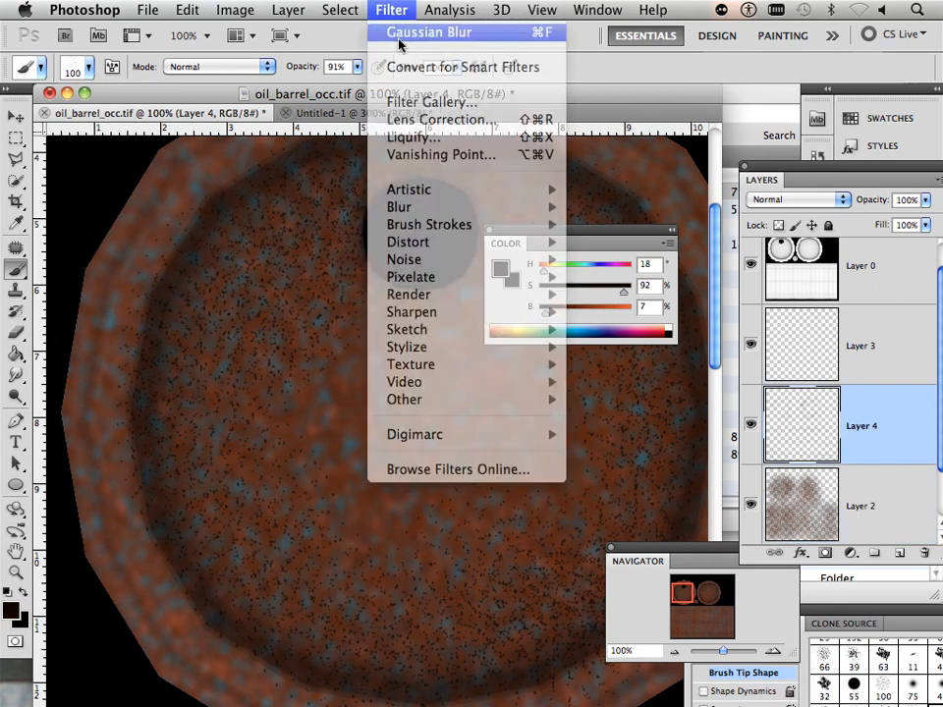
left_click(869, 354)
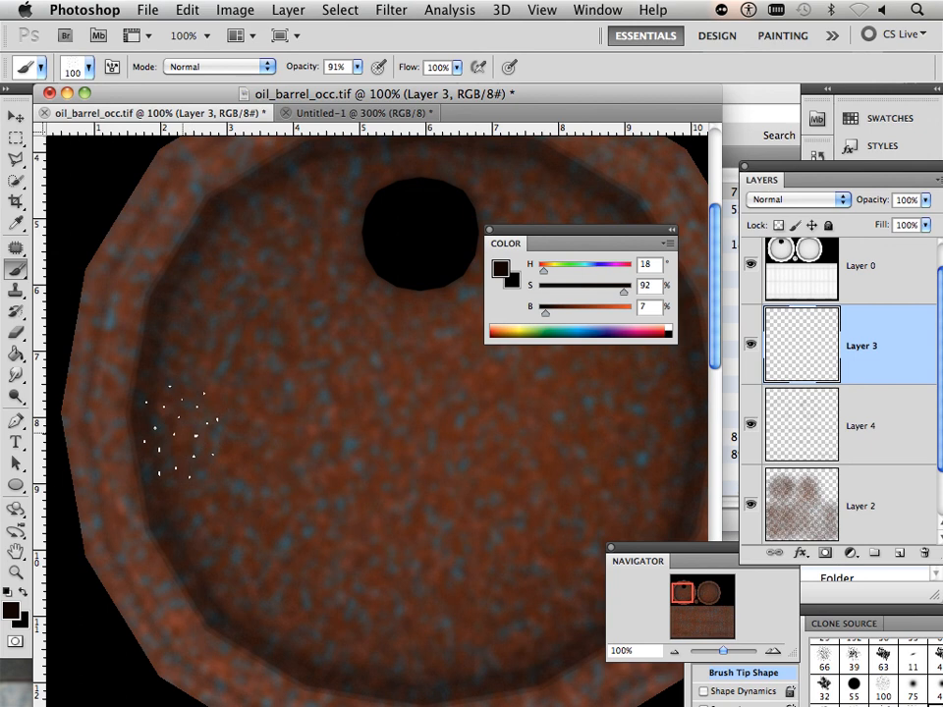
- Sample a dark brown (H 15, S 59, B 32) from the texture and paint fine speckles on Layer 3 over the lid with the hole
left_click(123, 449, "alt")
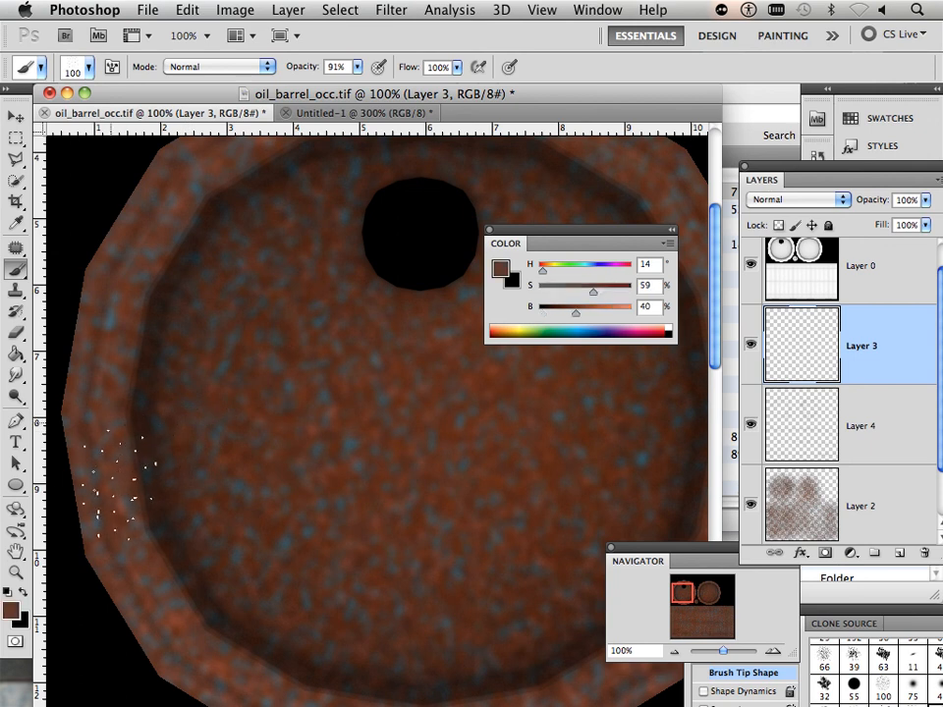
left_click(280, 373, "alt")
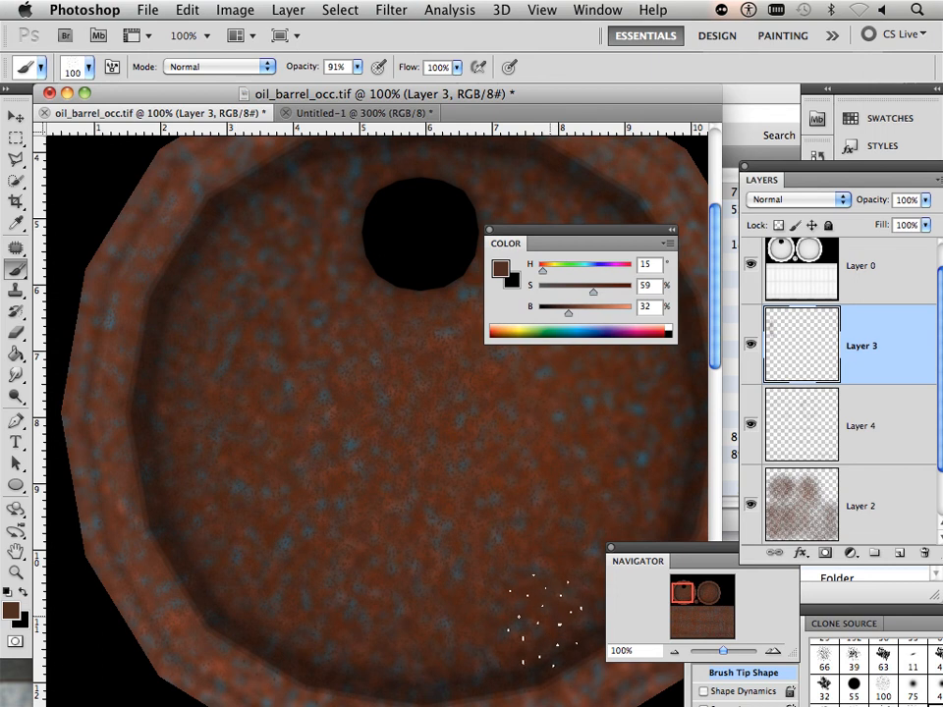
left_click_drag(724, 651, 720, 653)
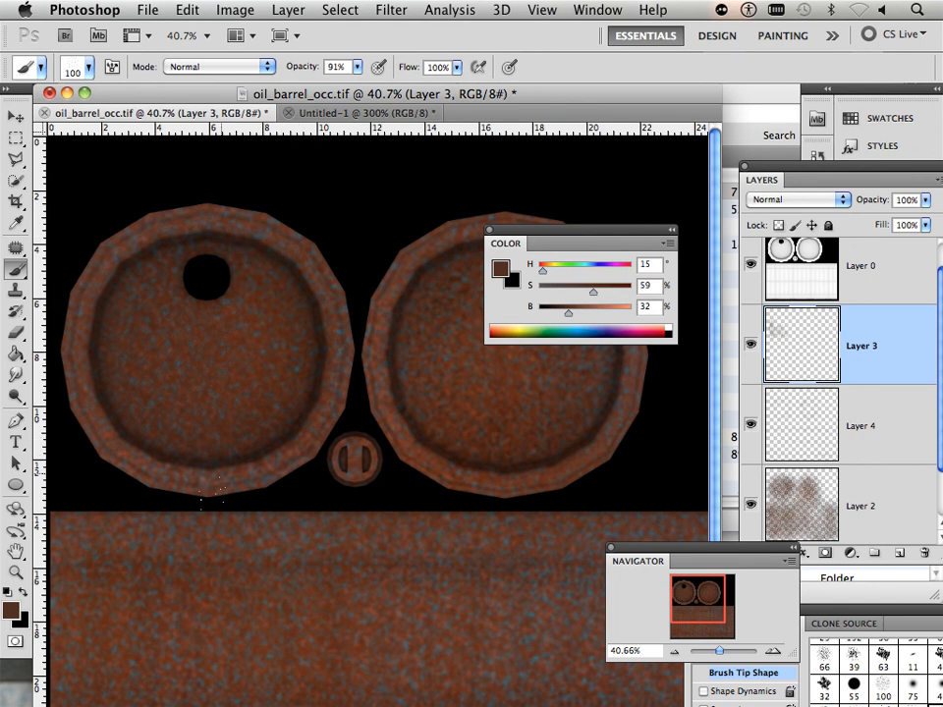
- Enable Shape Dynamics with 100% angle jitter for the 100 px speckle brush, and move the brush settings clear of the canvas
left_click(597, 10)
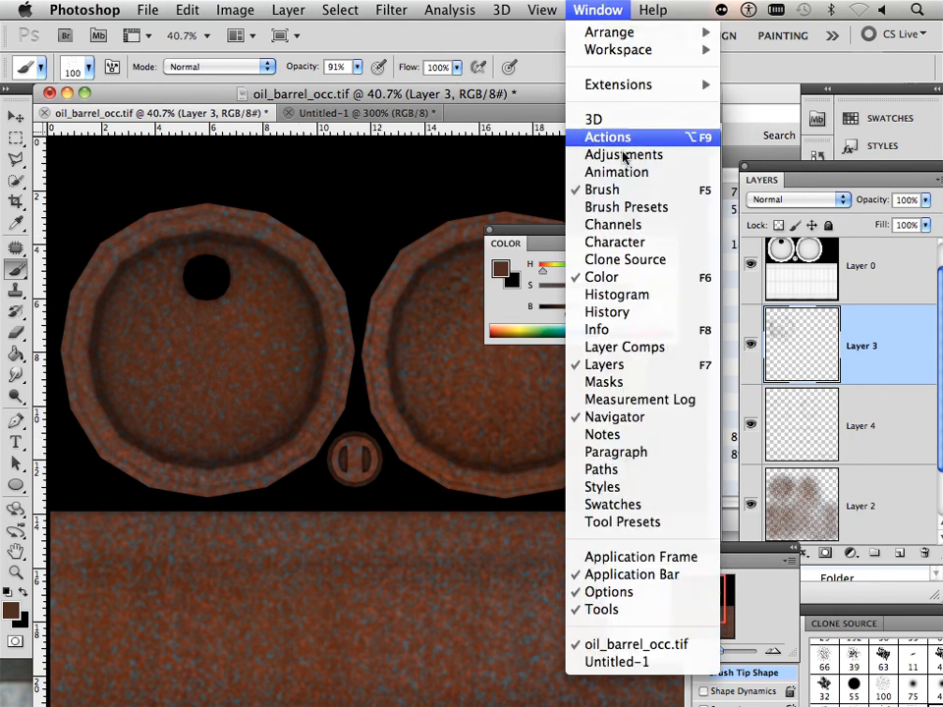
left_click(618, 192)
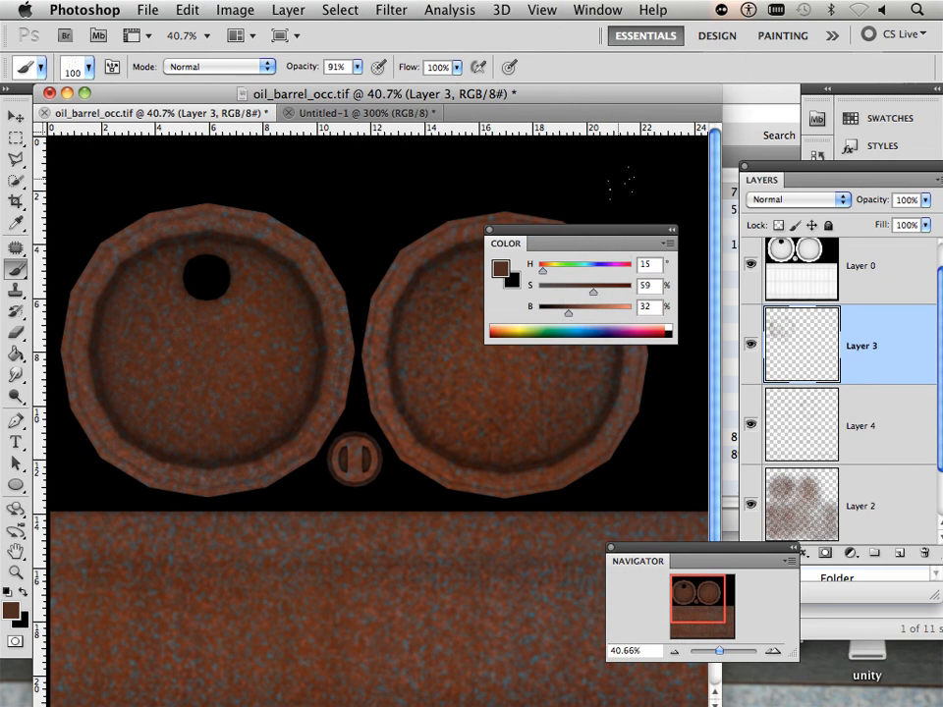
left_click(602, 11)
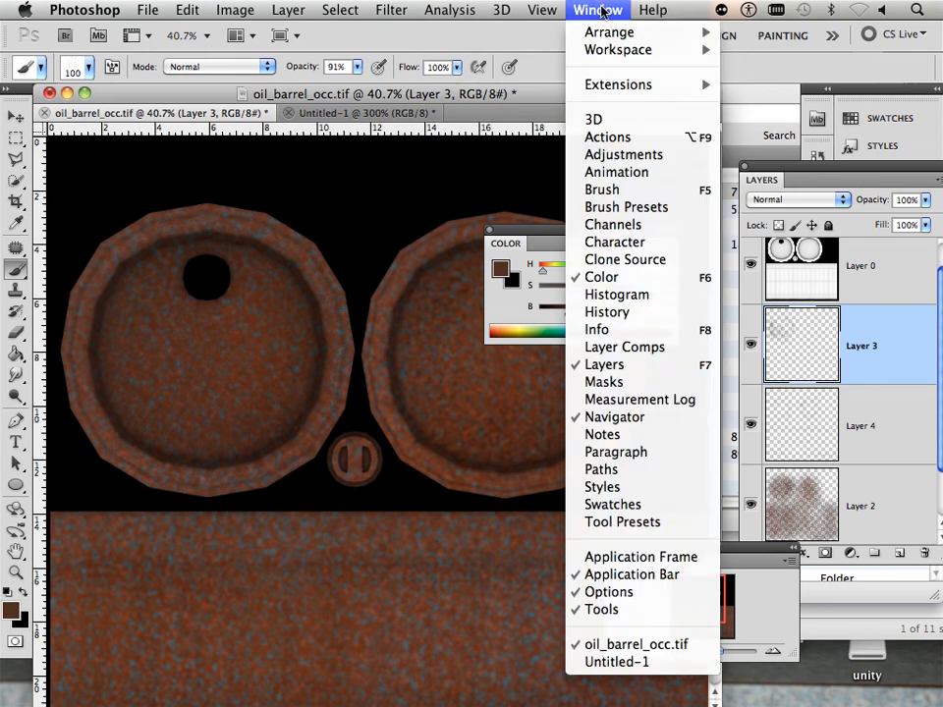
left_click(614, 190)
left_click_drag(714, 598, 736, 601)
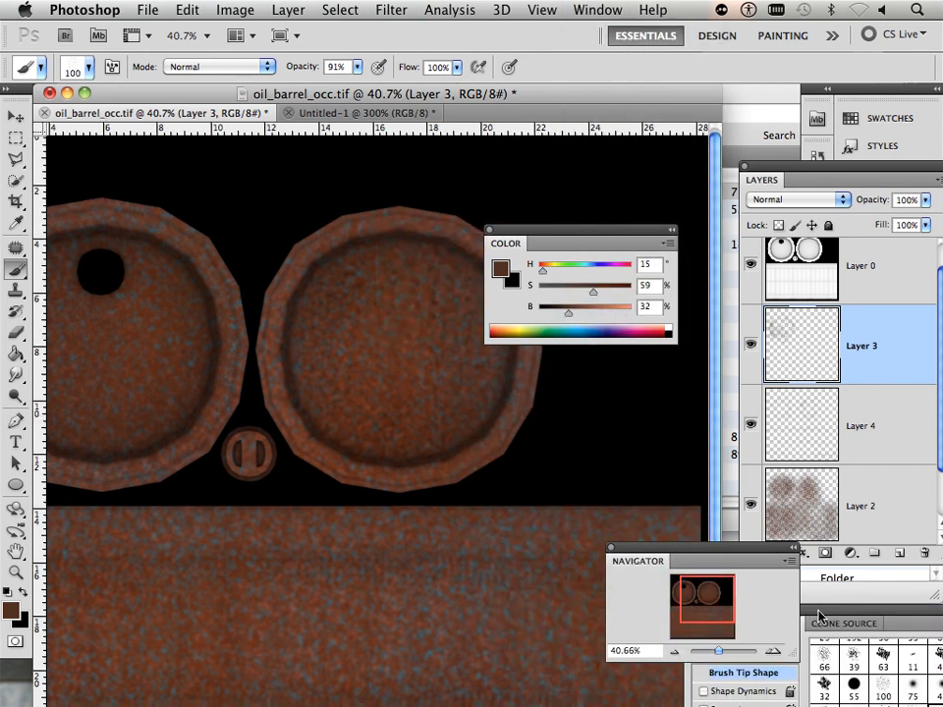
mouse_move(816, 611)
left_mouse_down()
mouse_move(722, 517)
mouse_move(500, 253)
left_mouse_up()
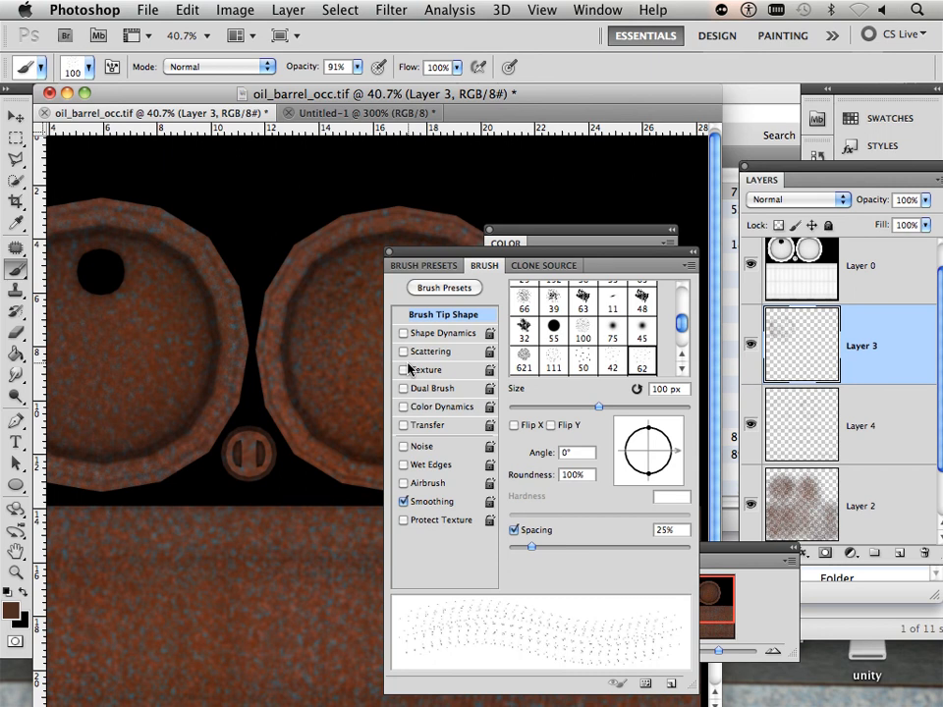
left_click(432, 333)
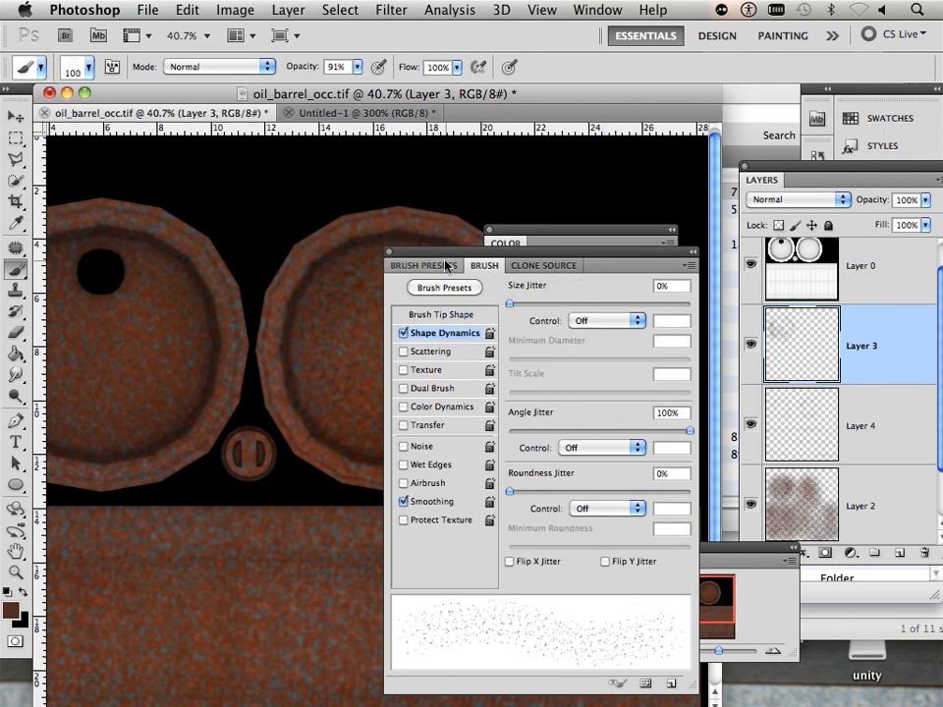
left_click_drag(485, 265, 857, 424)
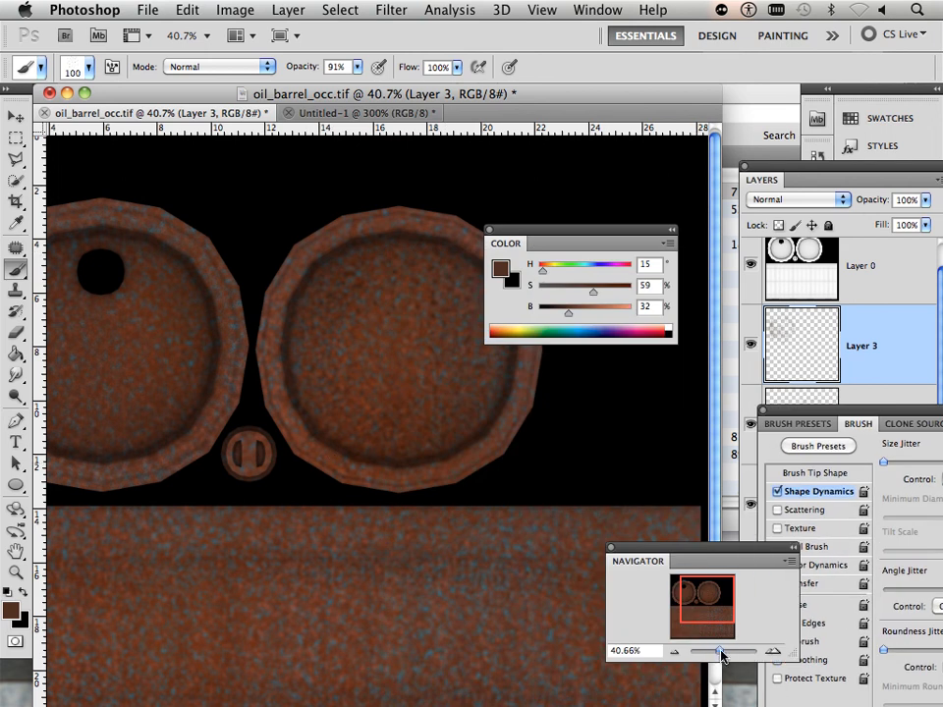
- Paint dark brown speckles on Layer 3 over the face and rim of the lid without the hole
left_click_drag(718, 652, 727, 654)
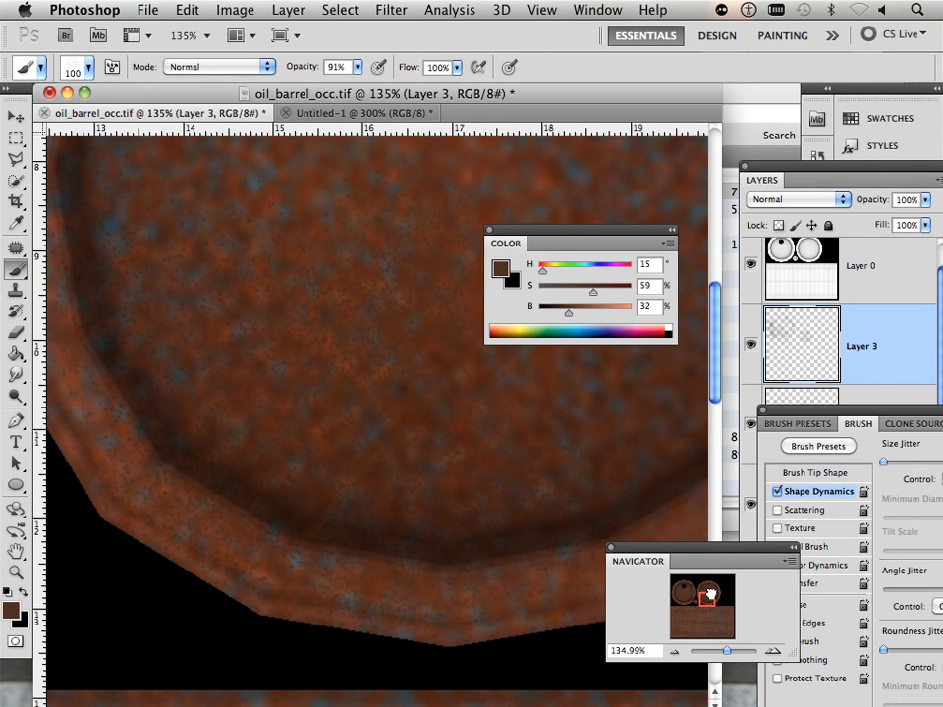
left_click_drag(708, 601, 720, 596)
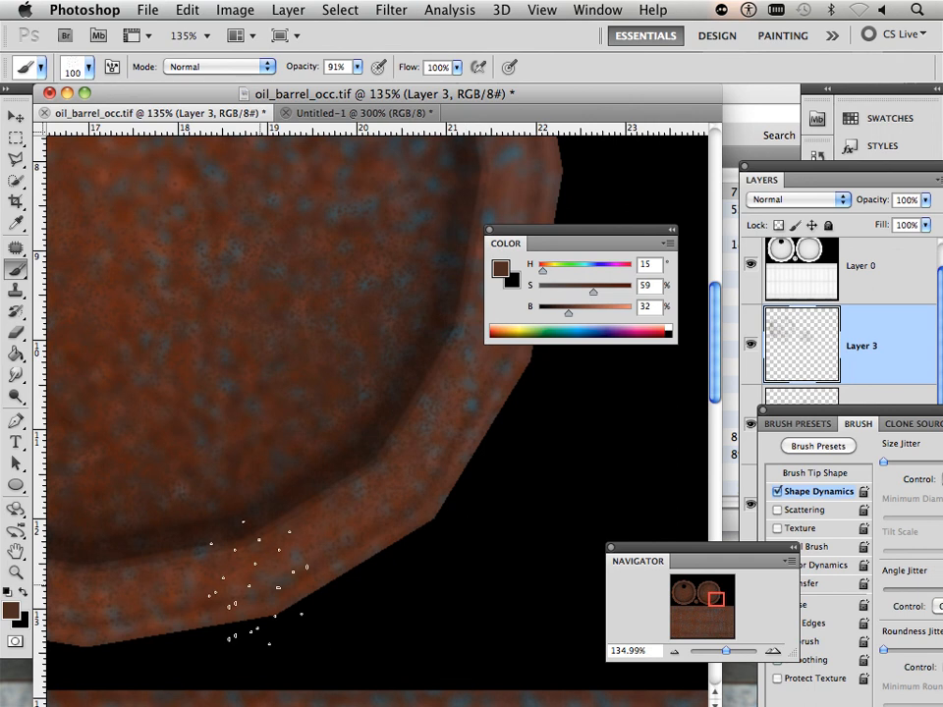
scroll(540, 618, "up", 5)
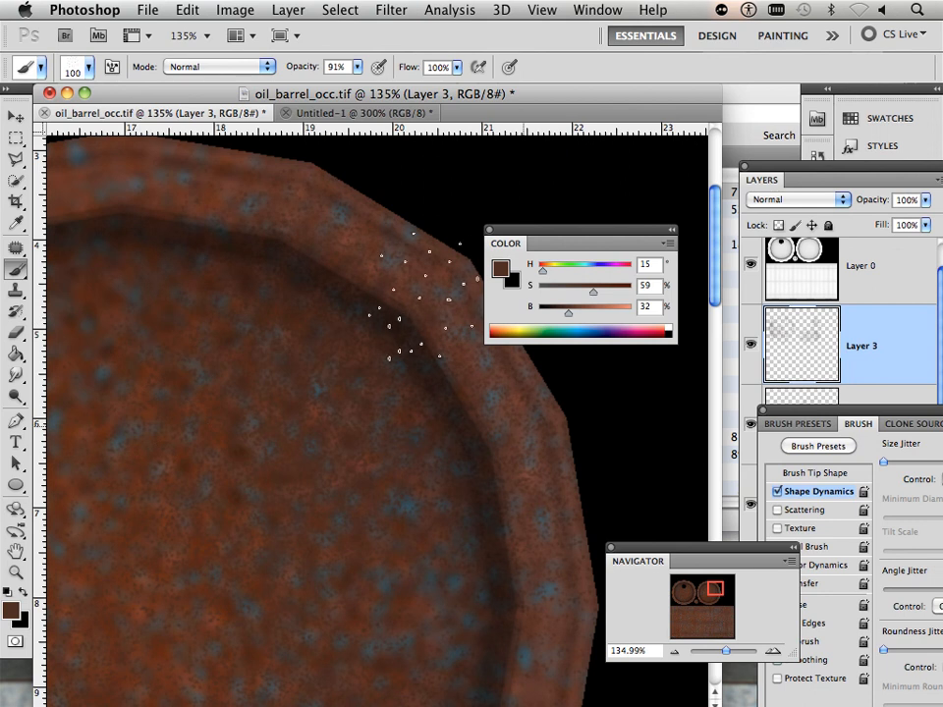
left_click_drag(698, 595, 698, 591)
- Extend the dark brown speckles on Layer 3 over the small cap and the facing rims of both lids
left_click_drag(726, 650, 718, 650)
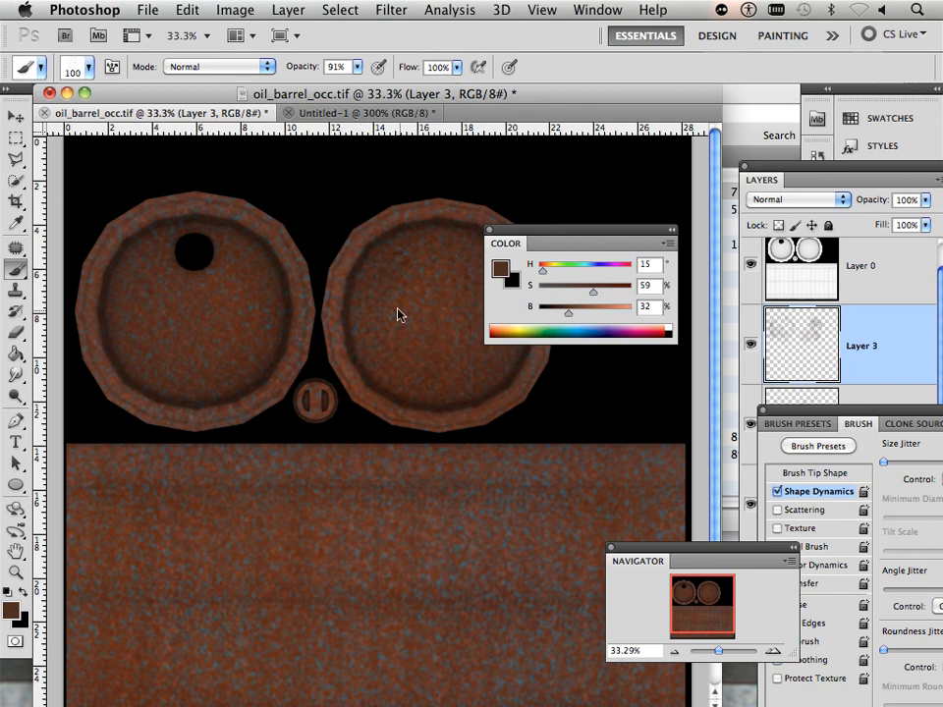
left_click_drag(718, 650, 722, 650)
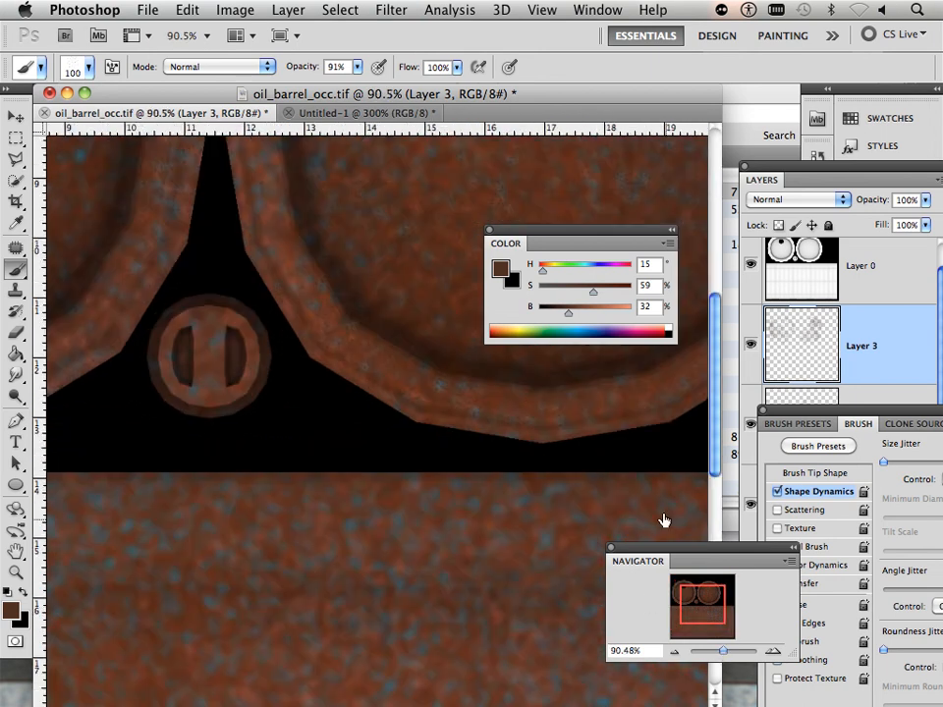
mouse_move(712, 602)
left_mouse_down()
mouse_move(709, 573)
mouse_move(708, 586)
left_mouse_up()
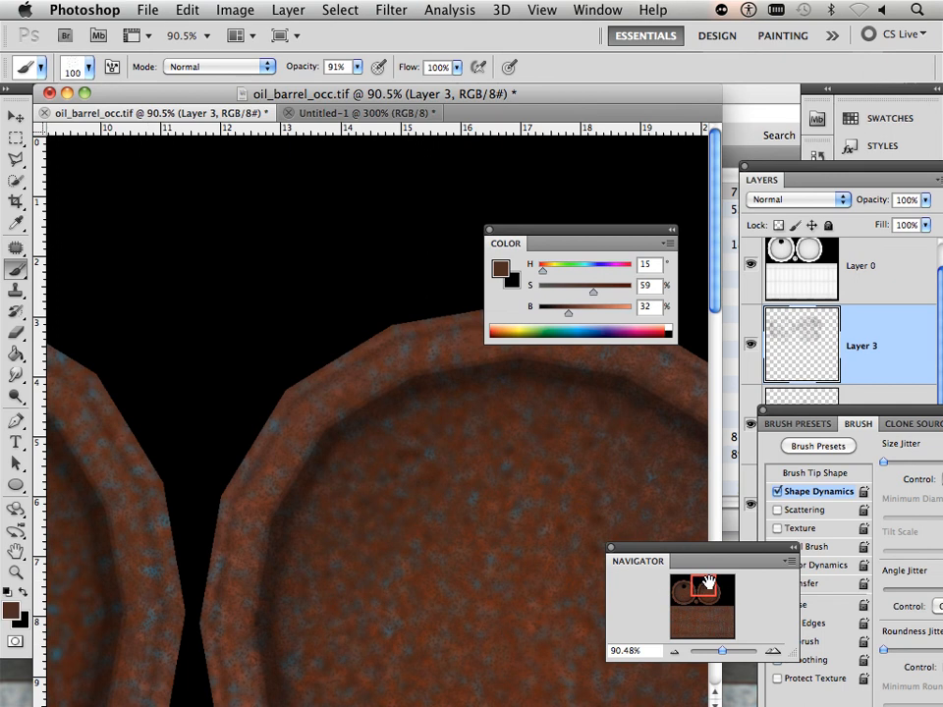
- Paint dark brown speckles on Layer 3 across the barrel side, working from its right end towards the left
left_click_drag(703, 586, 746, 610)
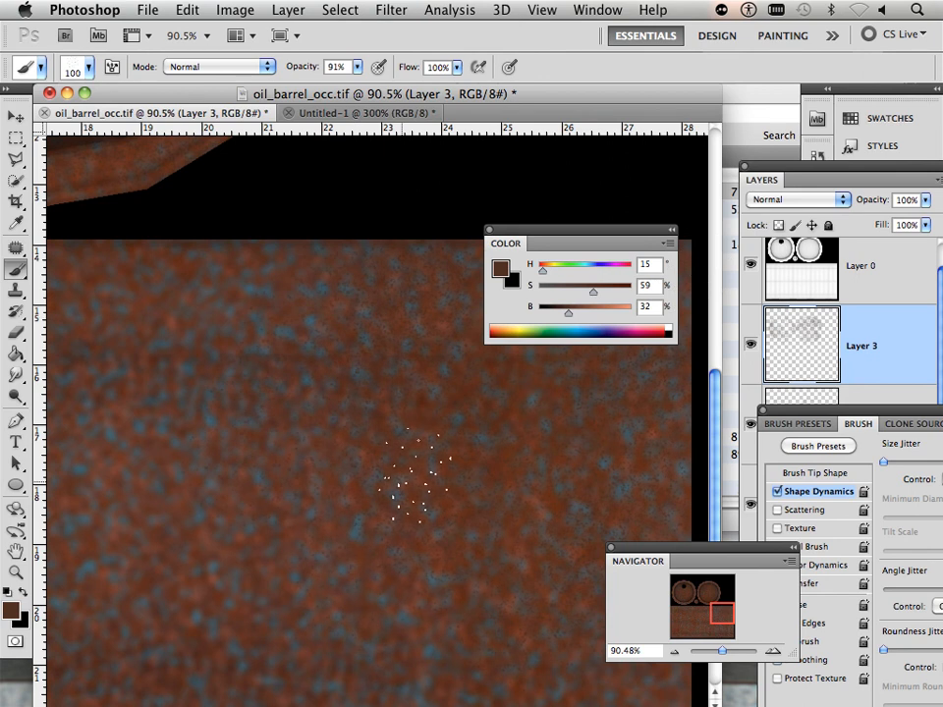
left_click_drag(721, 614, 734, 634)
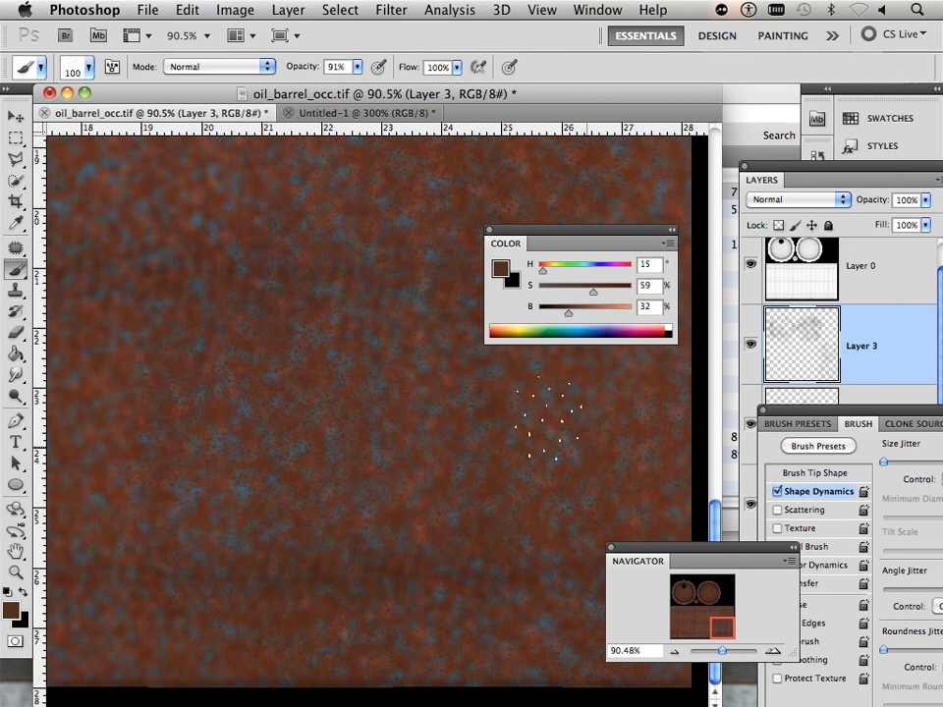
left_click_drag(716, 632, 694, 632)
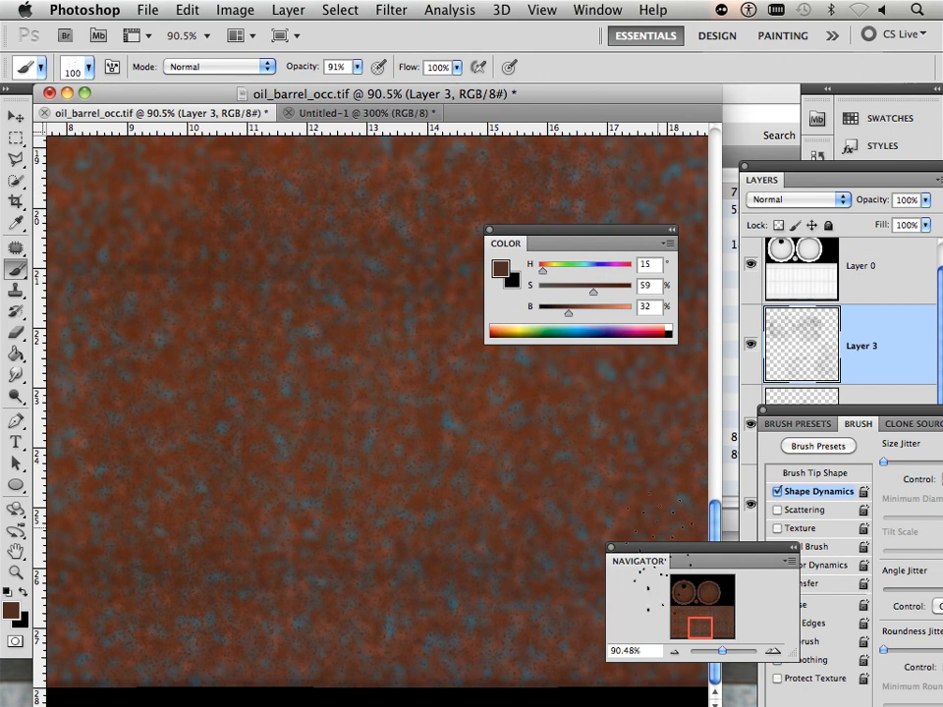
left_click_drag(711, 627, 695, 623)
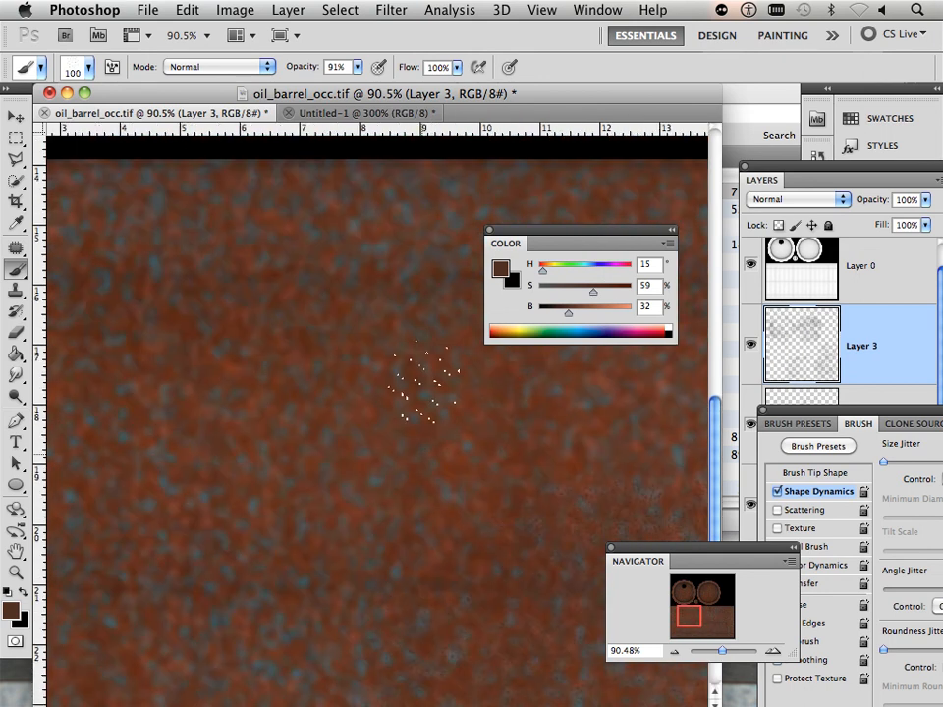